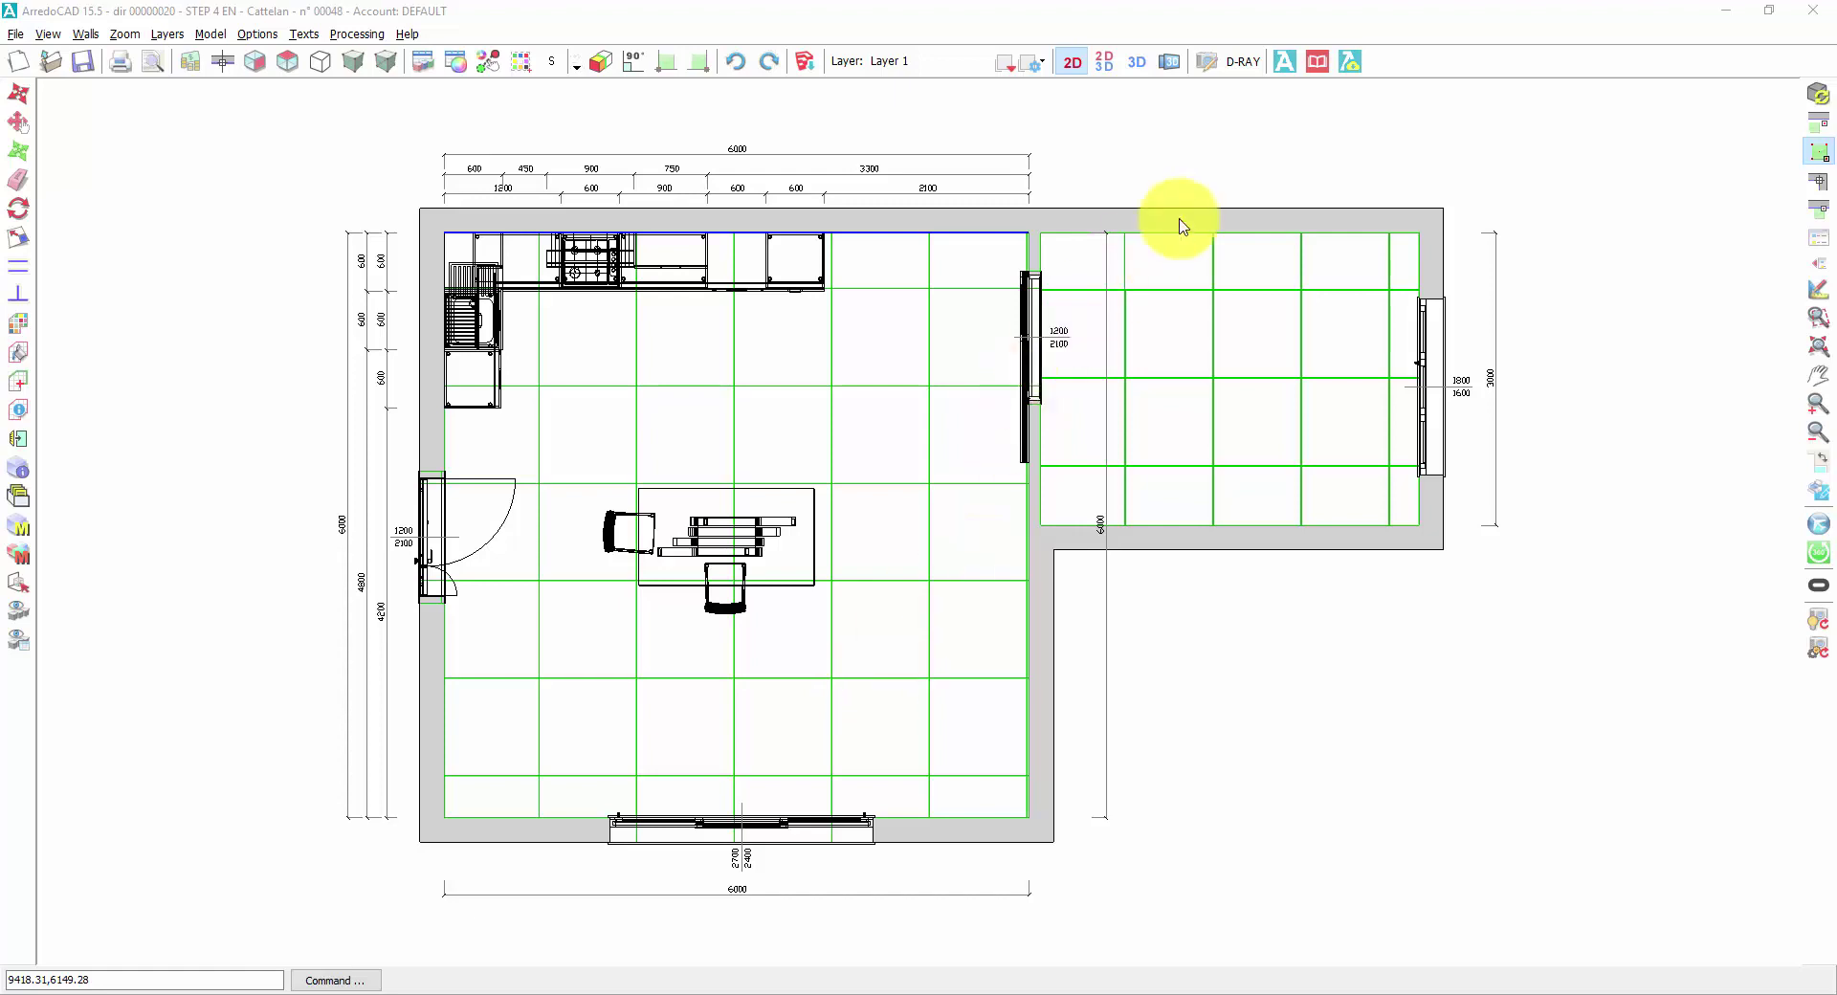
Step: Show the room in full 3D and frame the view on the entrance door, kitchen and dining table
click(1135, 64)
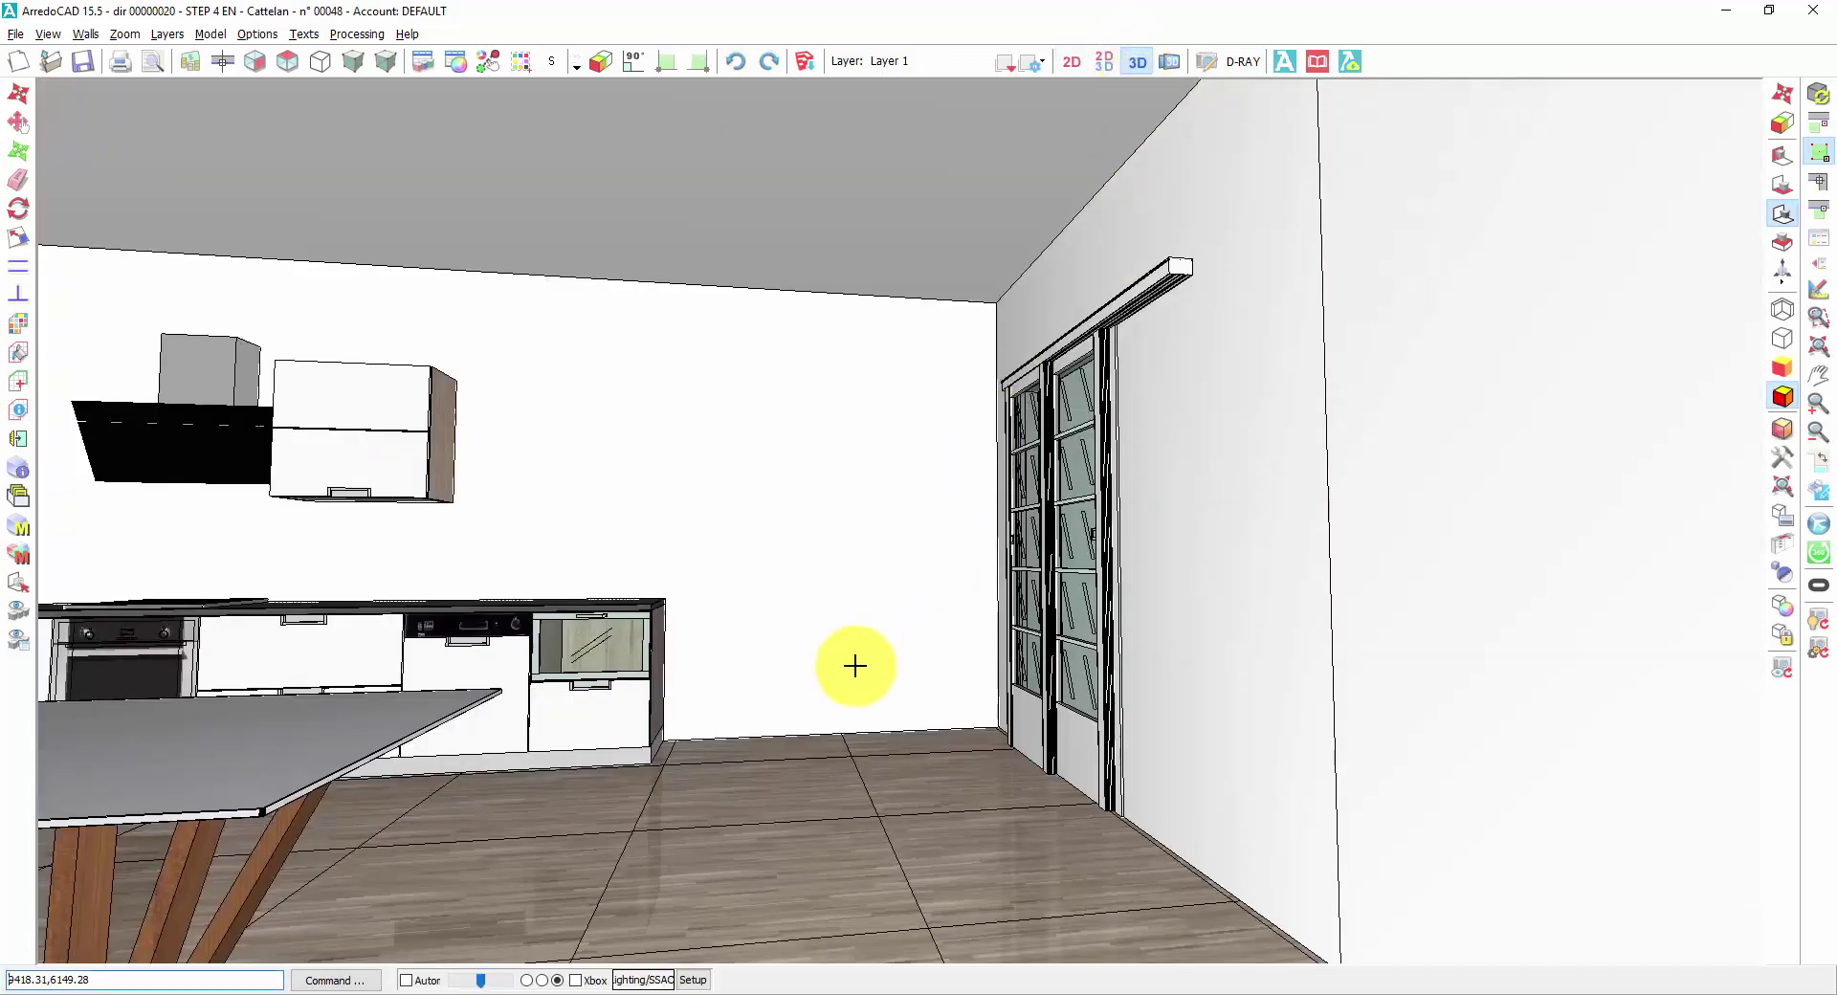
drag(879, 664, 759, 611)
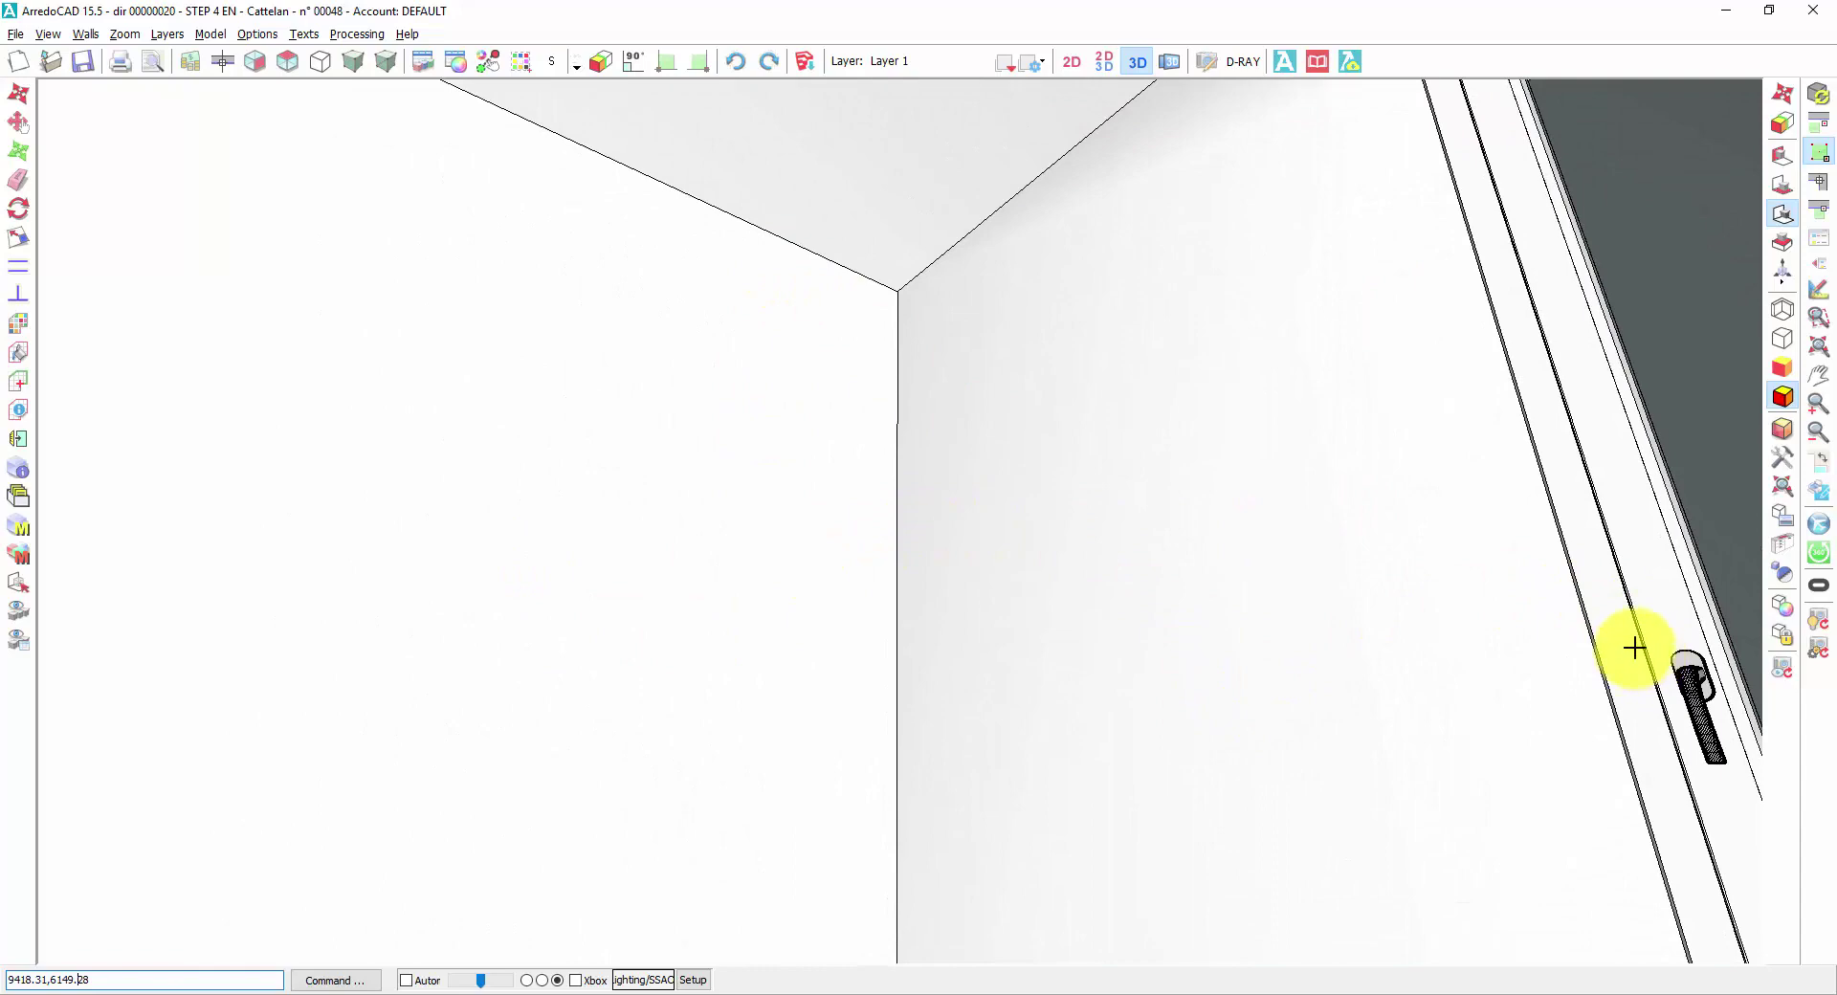
click(1786, 488)
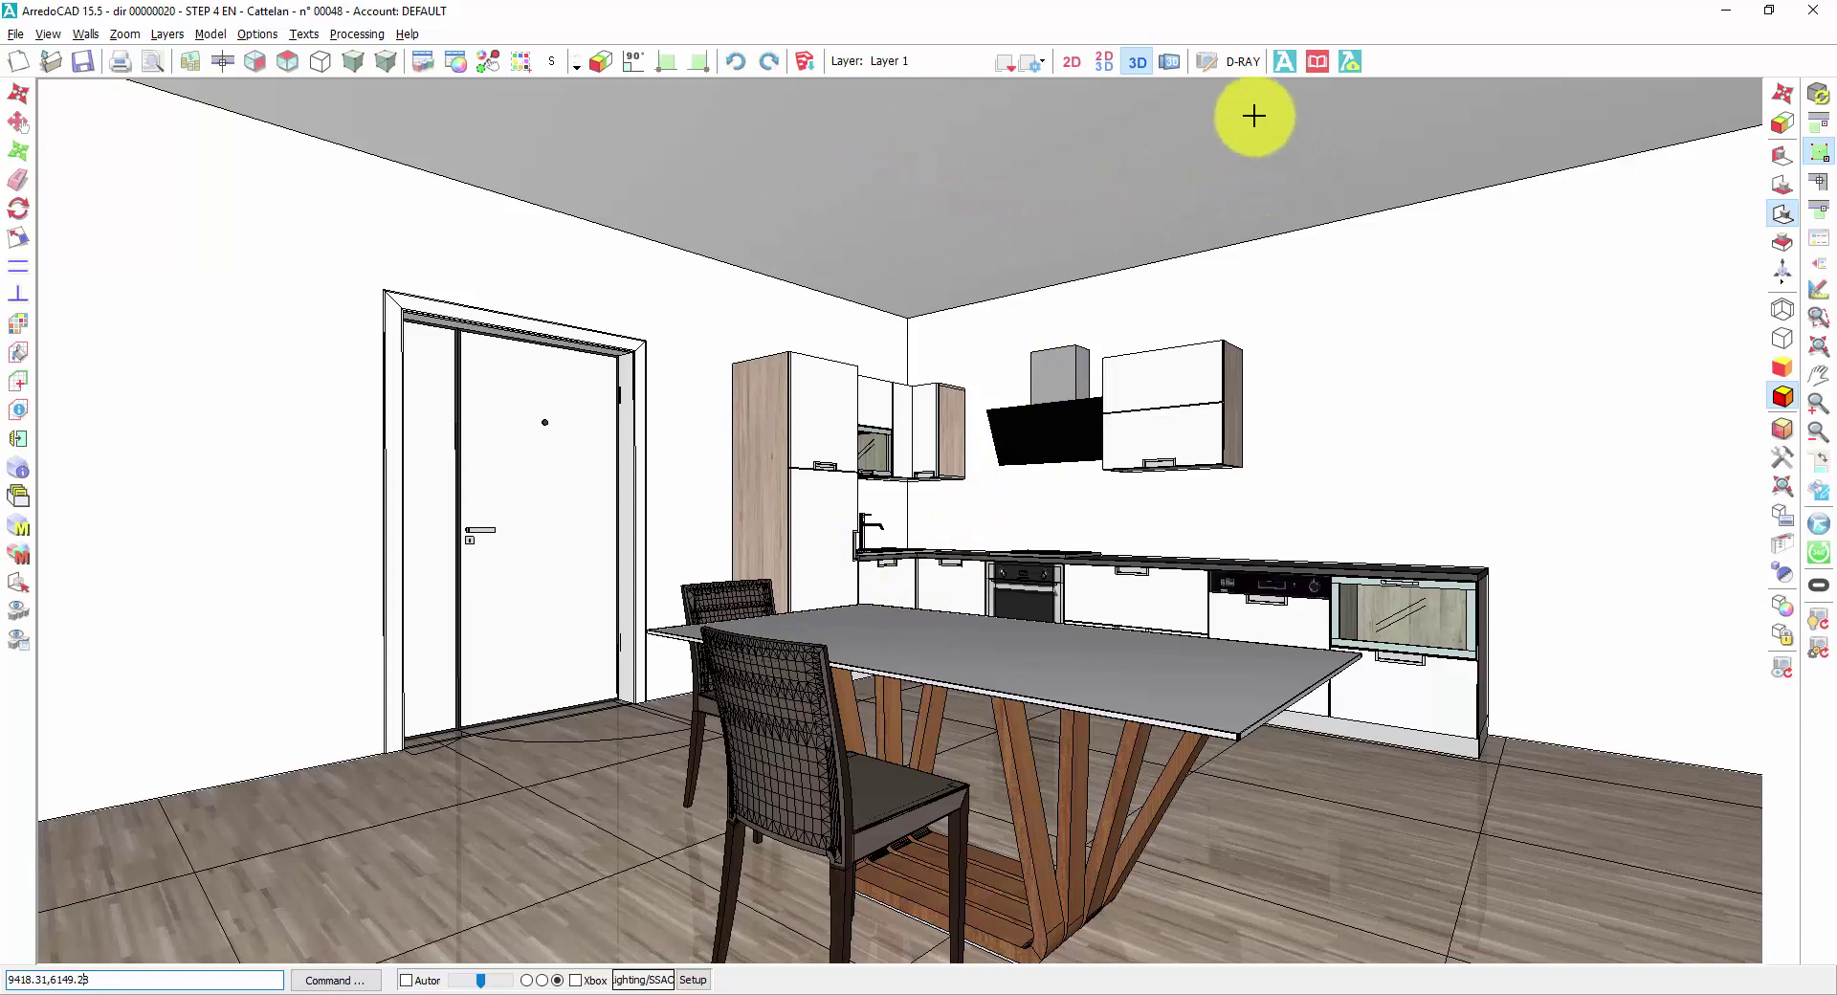
Step: In the D-RAY render parameters, set the image resolution to Screen resolution (1920 x 1080) and the environment light intensity to 6
click(1238, 63)
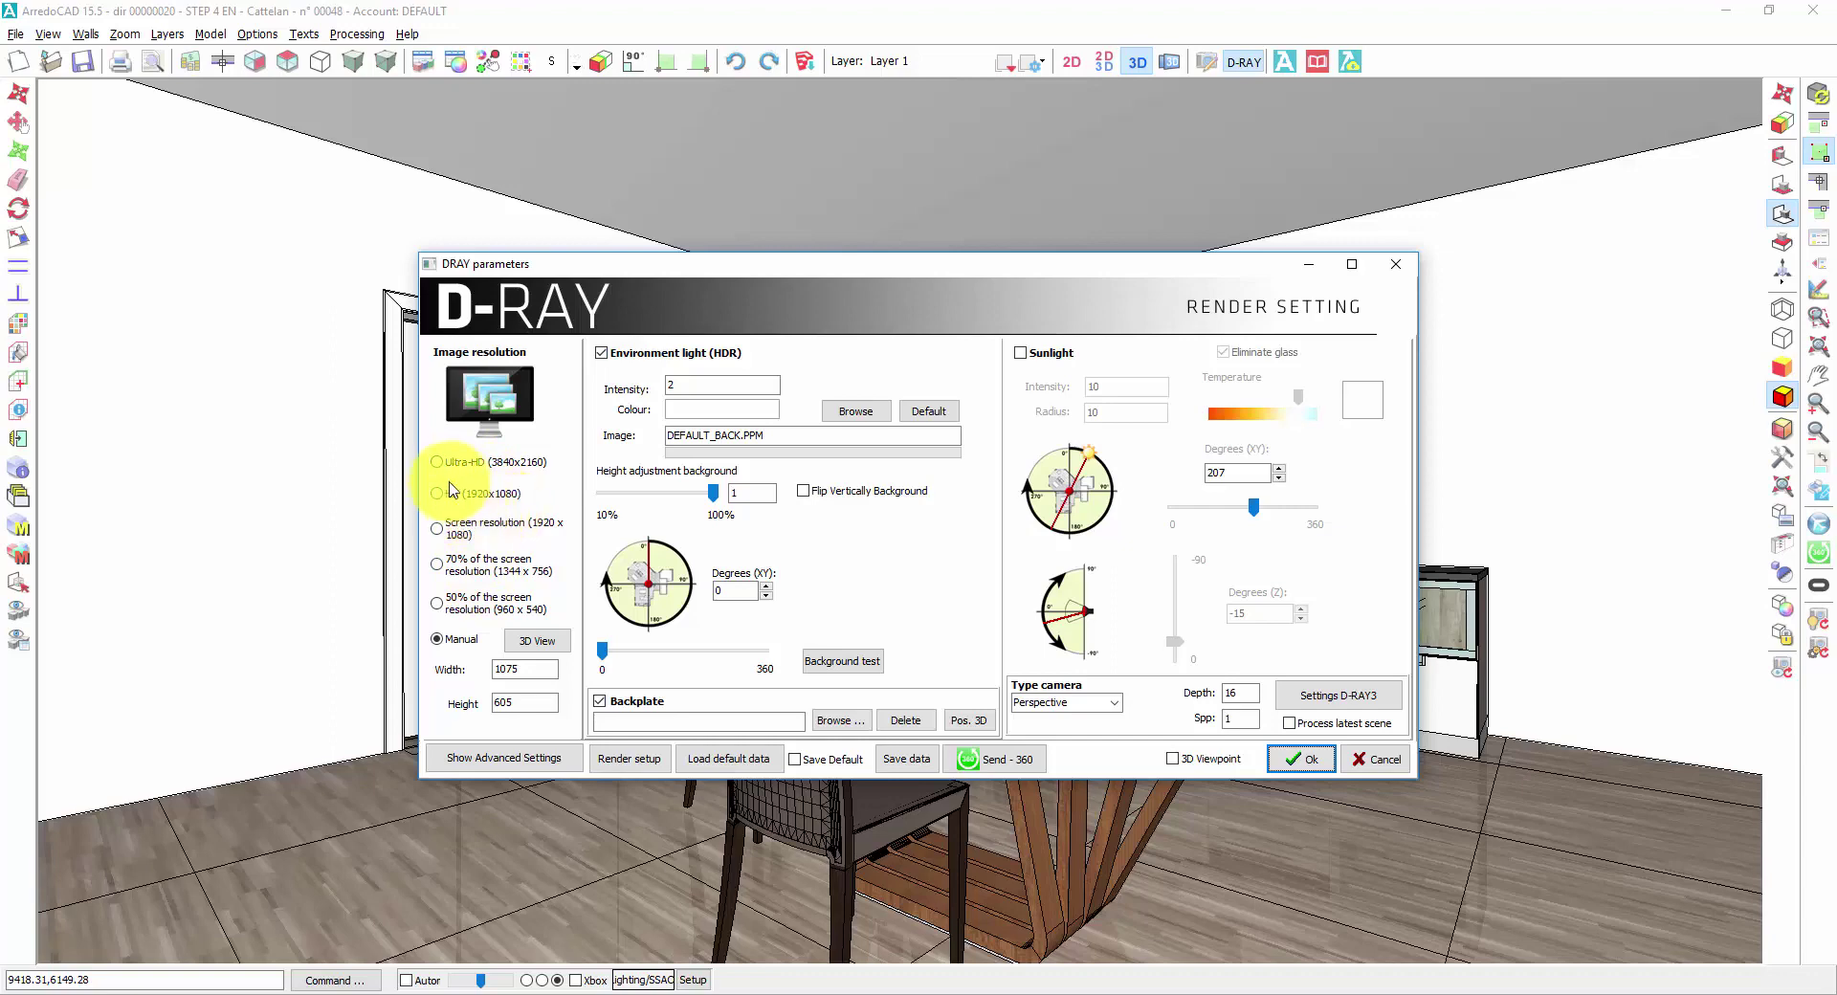
click(440, 528)
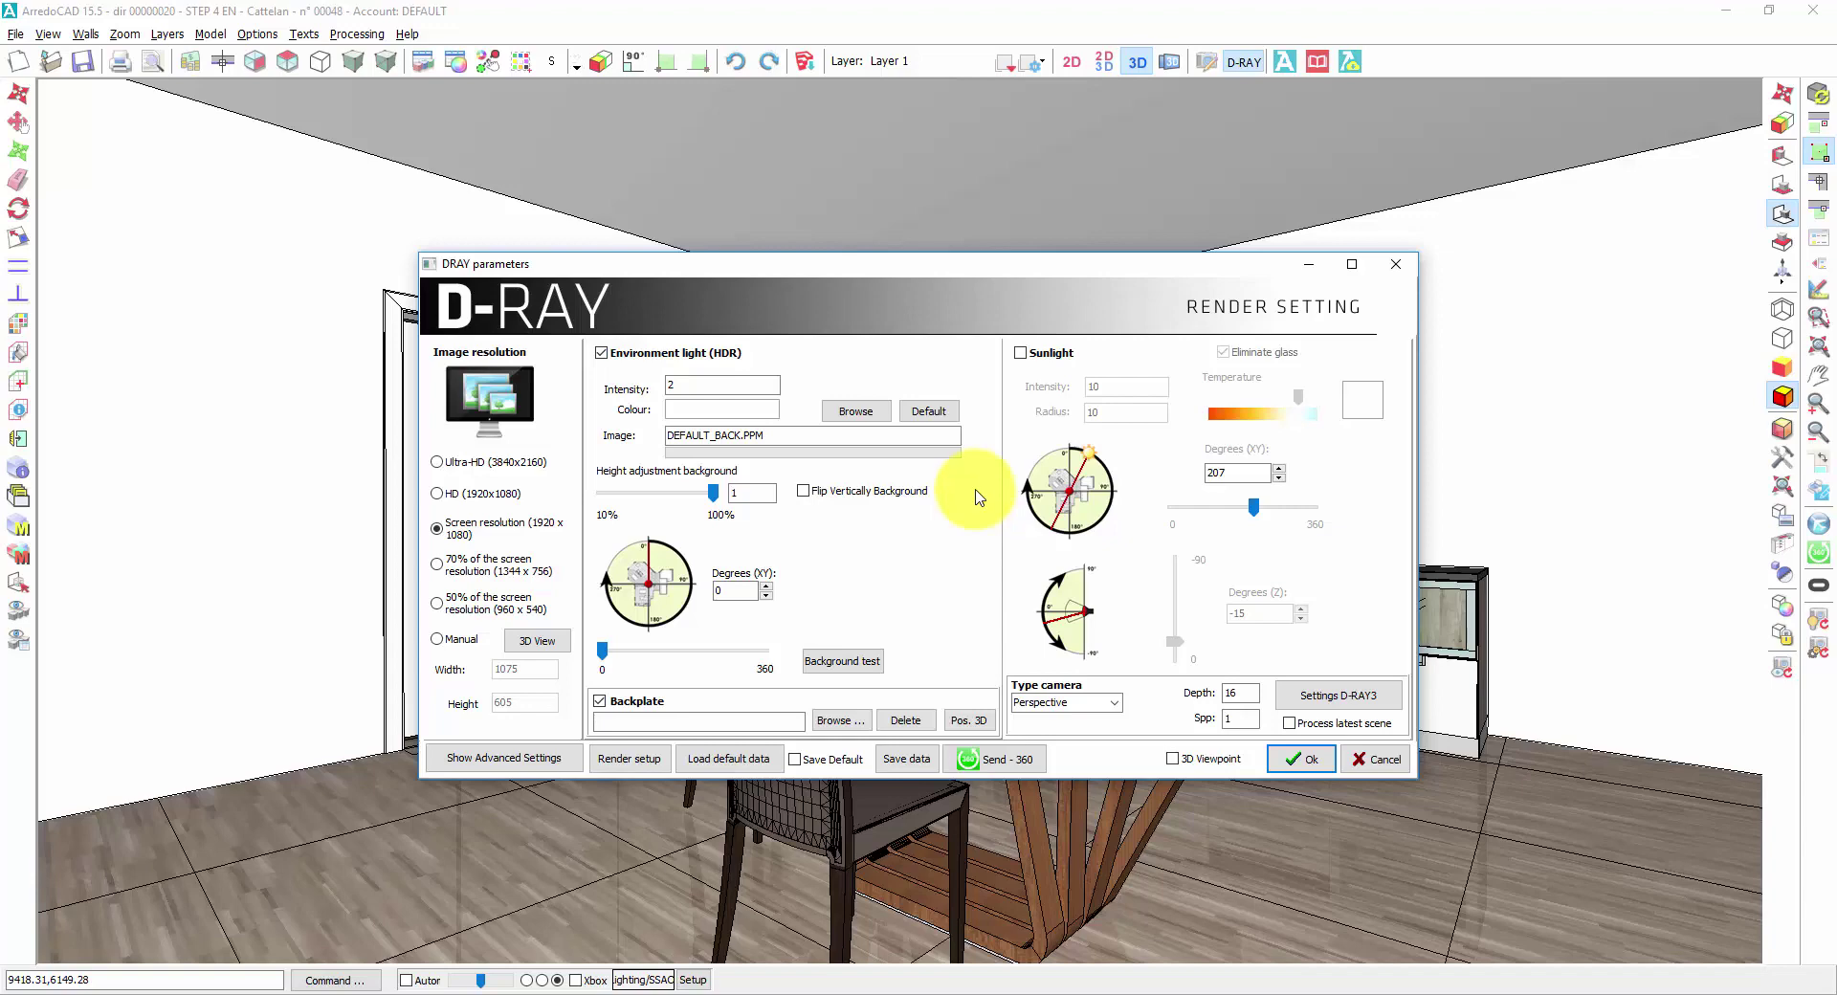
double_click(675, 385)
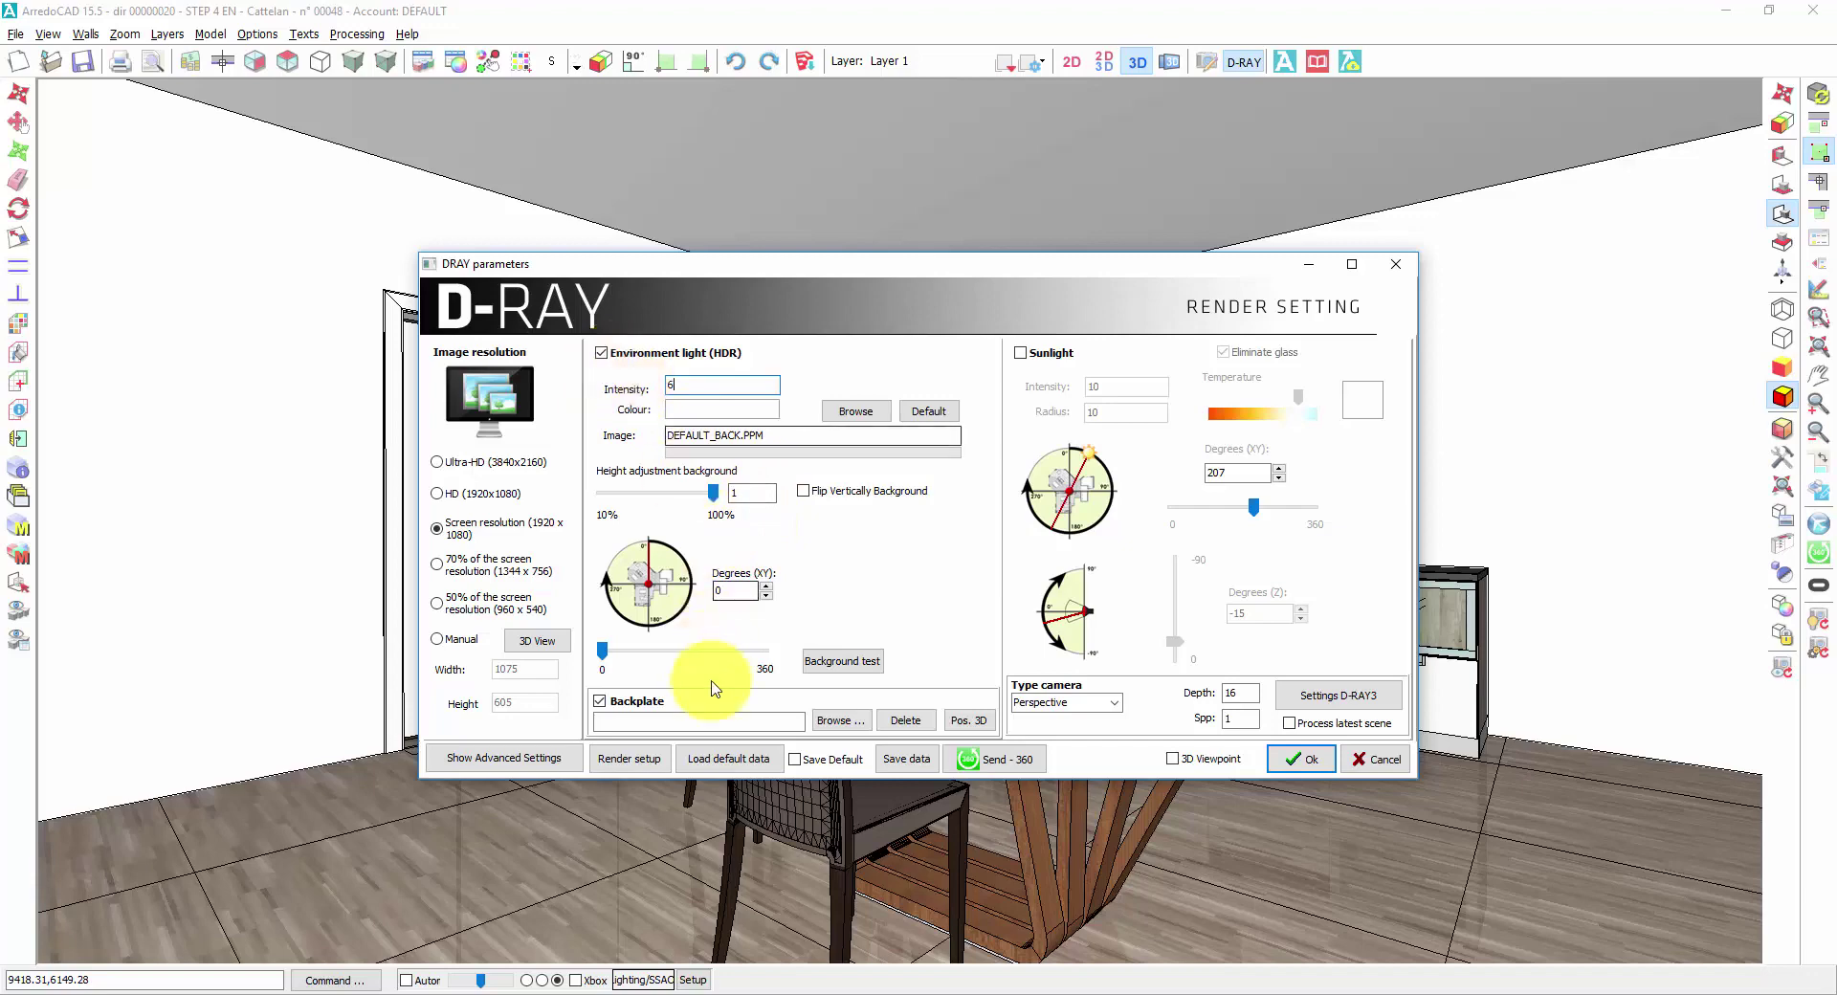
Step: Turn on the tile joint display and the 3D Viewpoint option in the render parameters, and start the D-RAY render
click(628, 759)
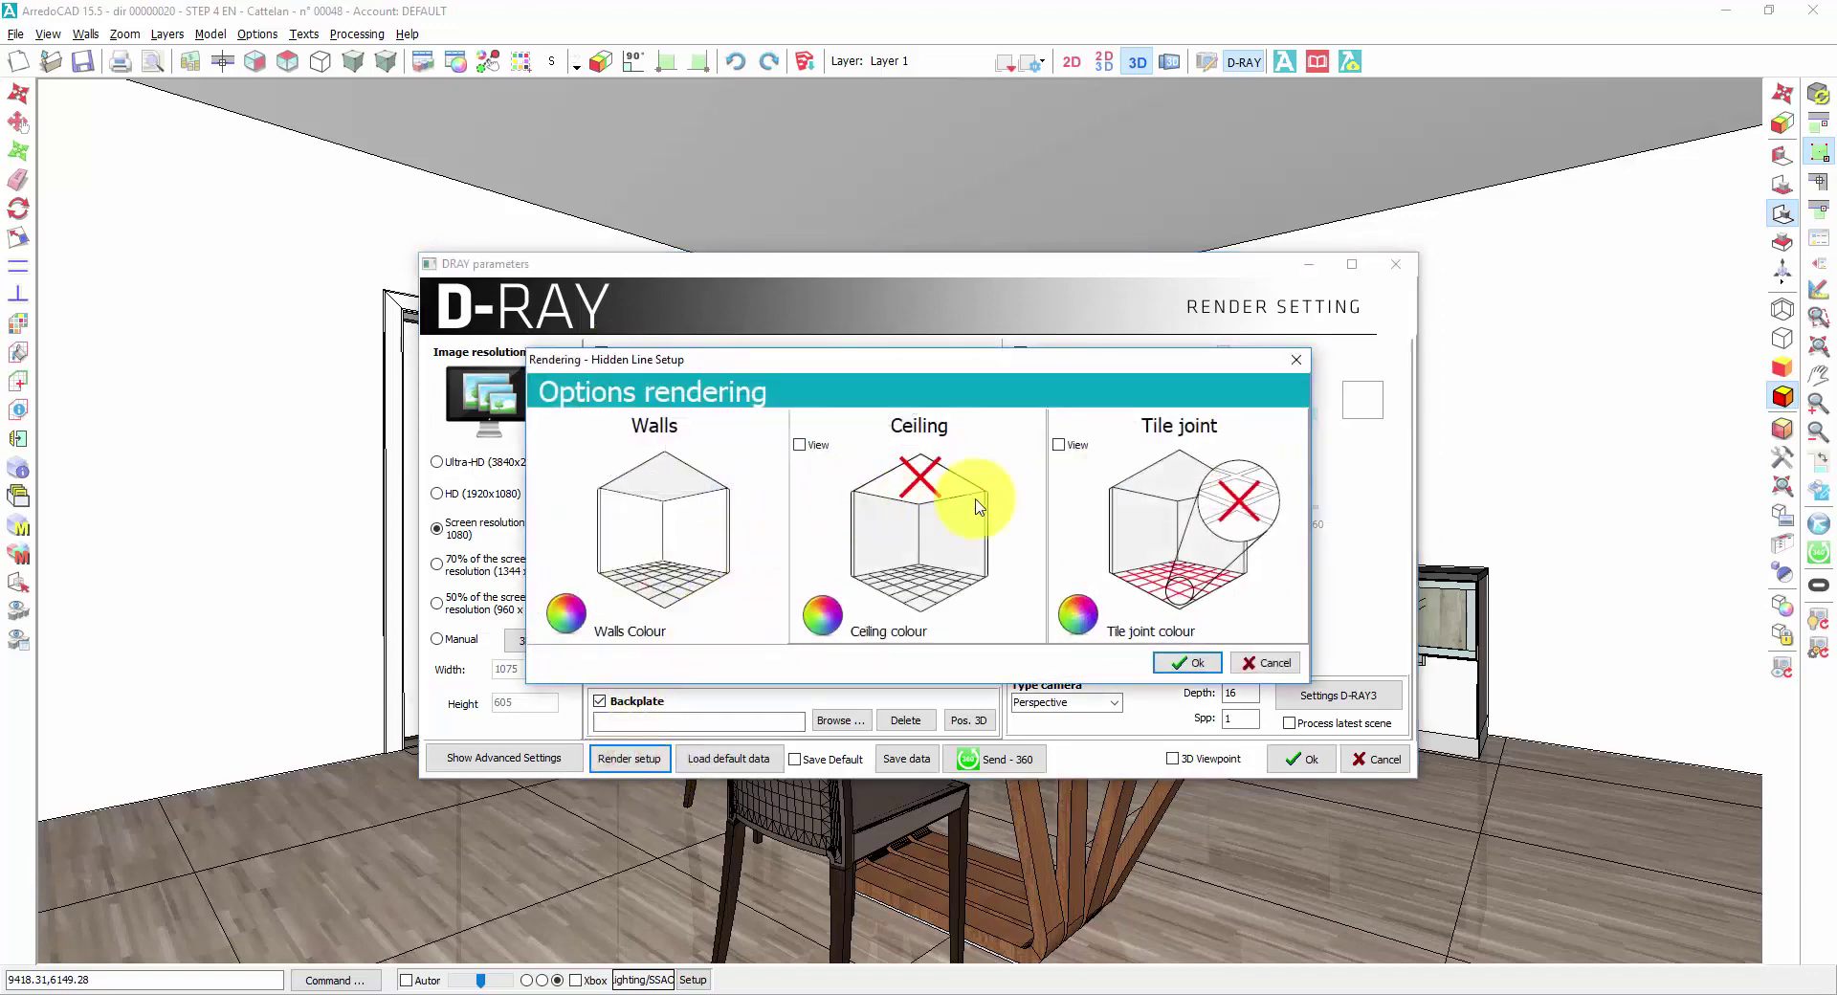
click(1059, 445)
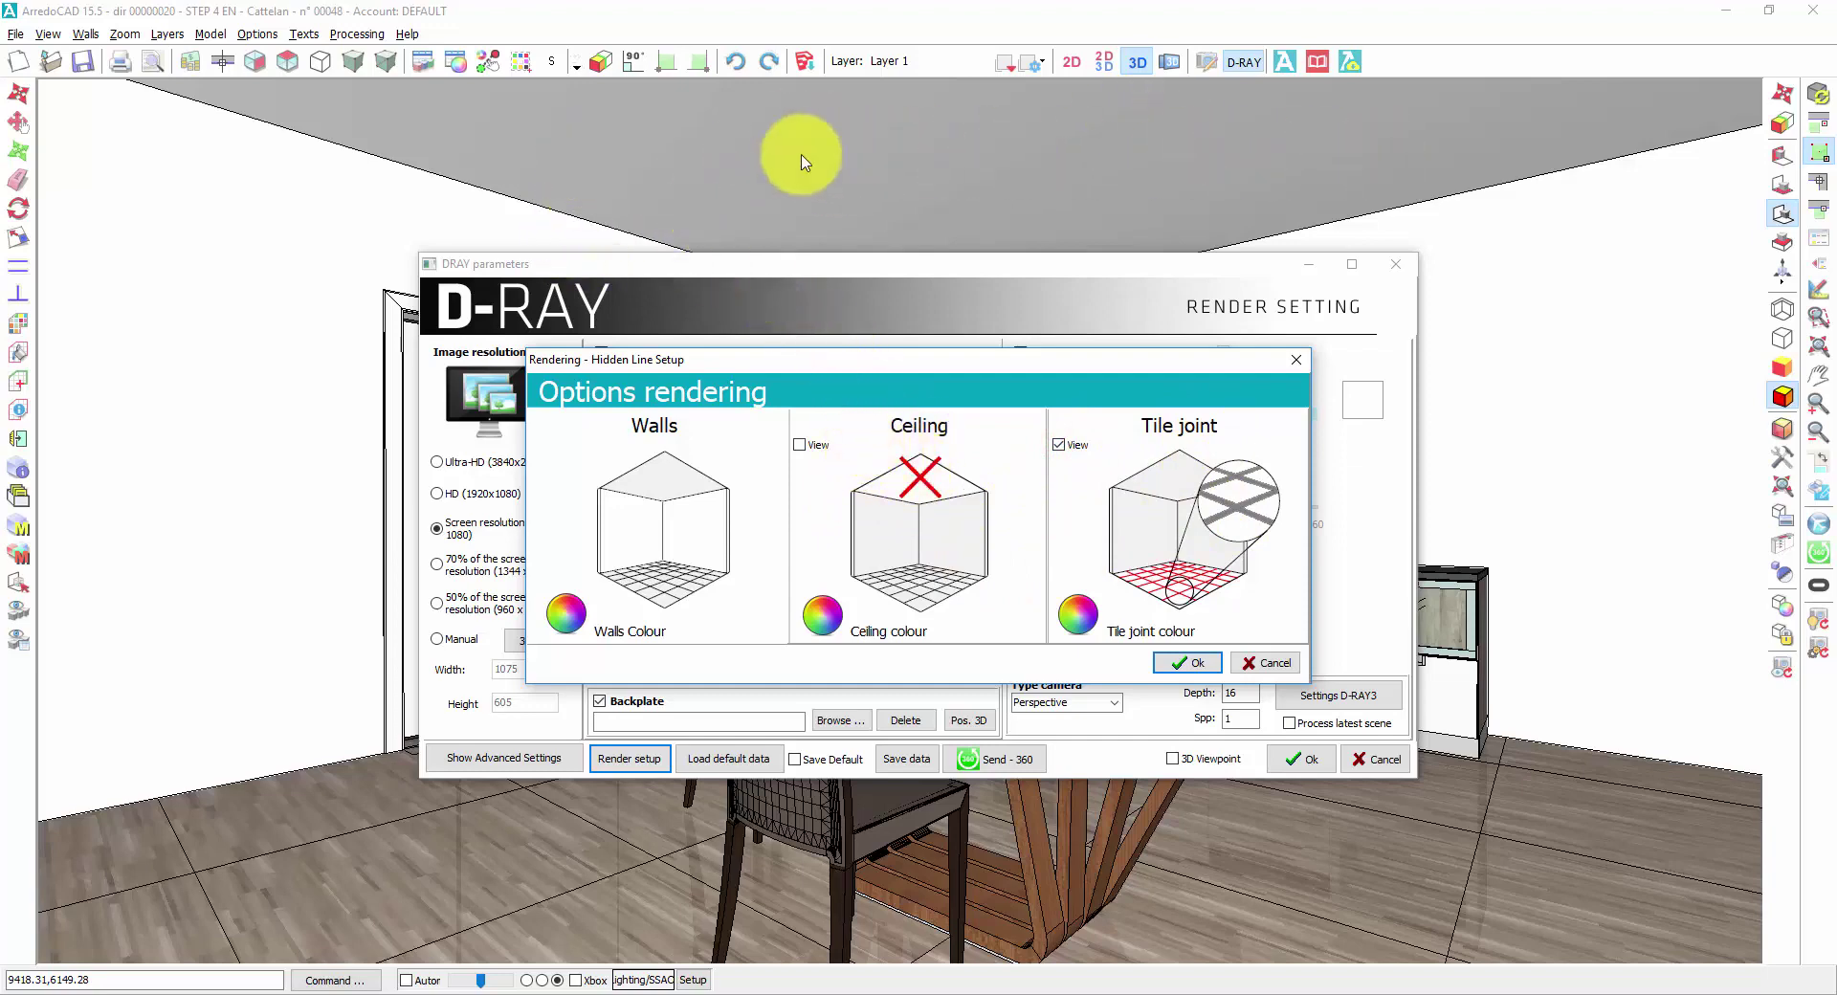
click(1191, 662)
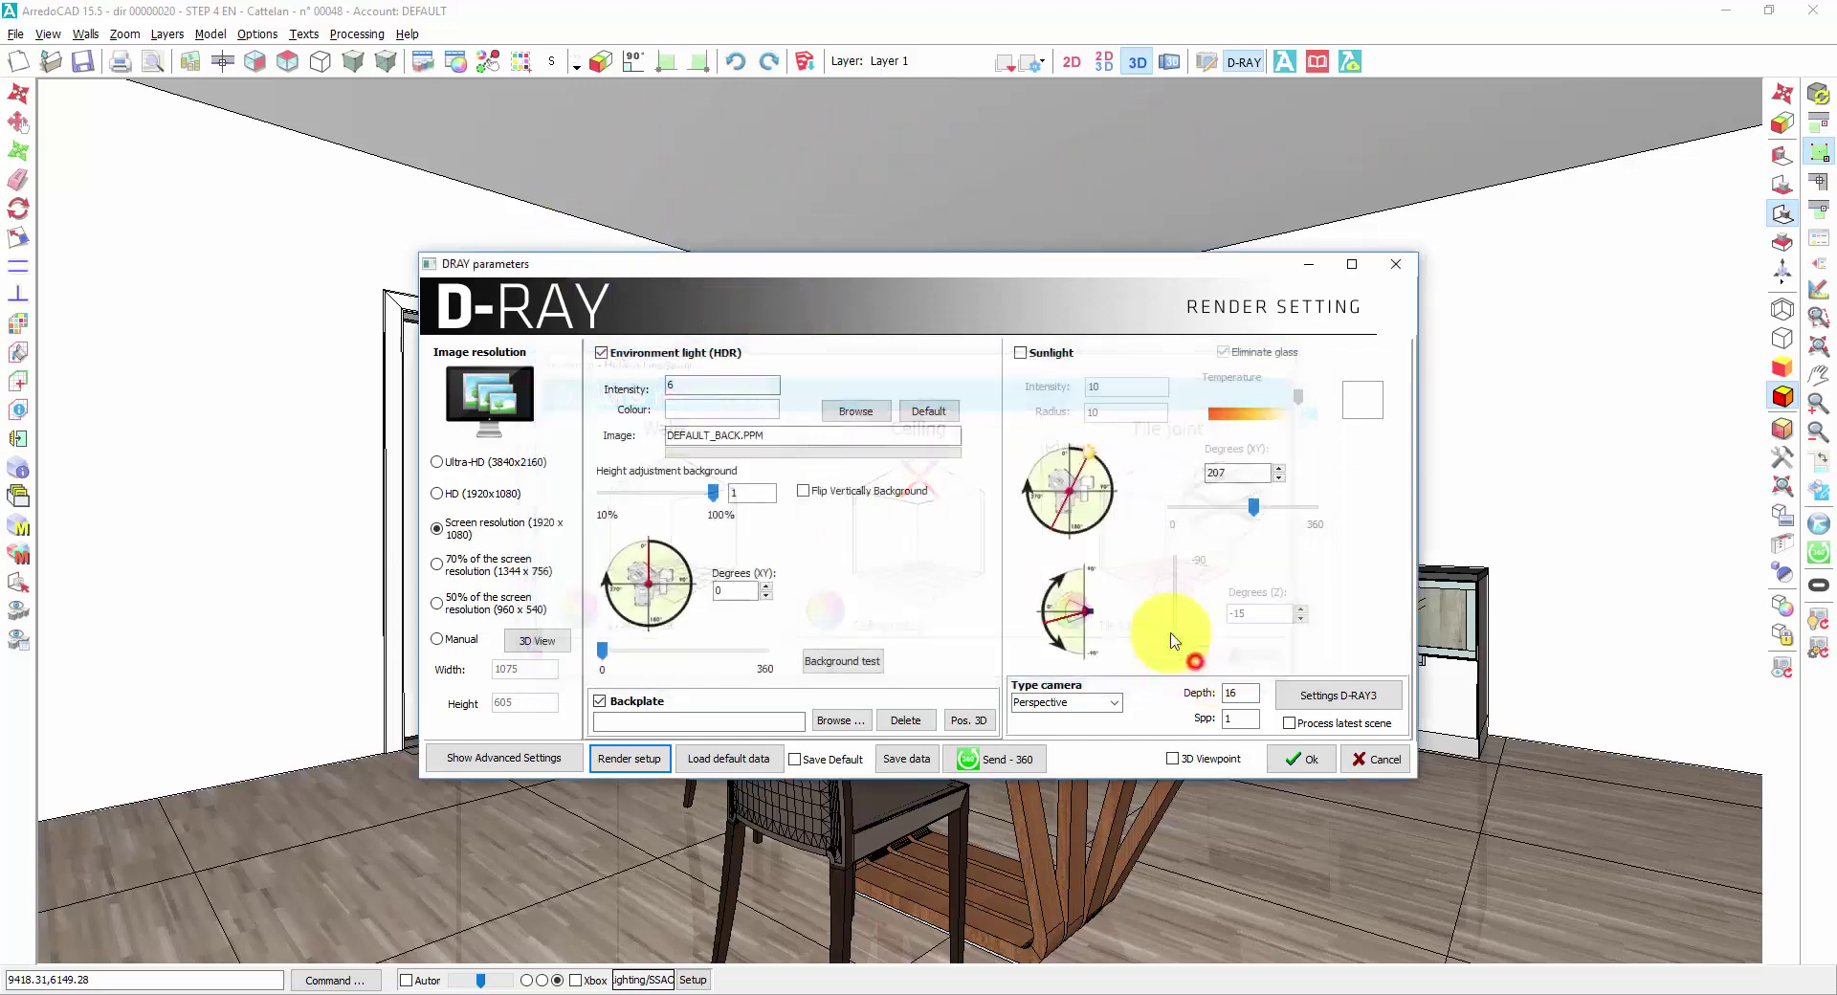
click(1175, 760)
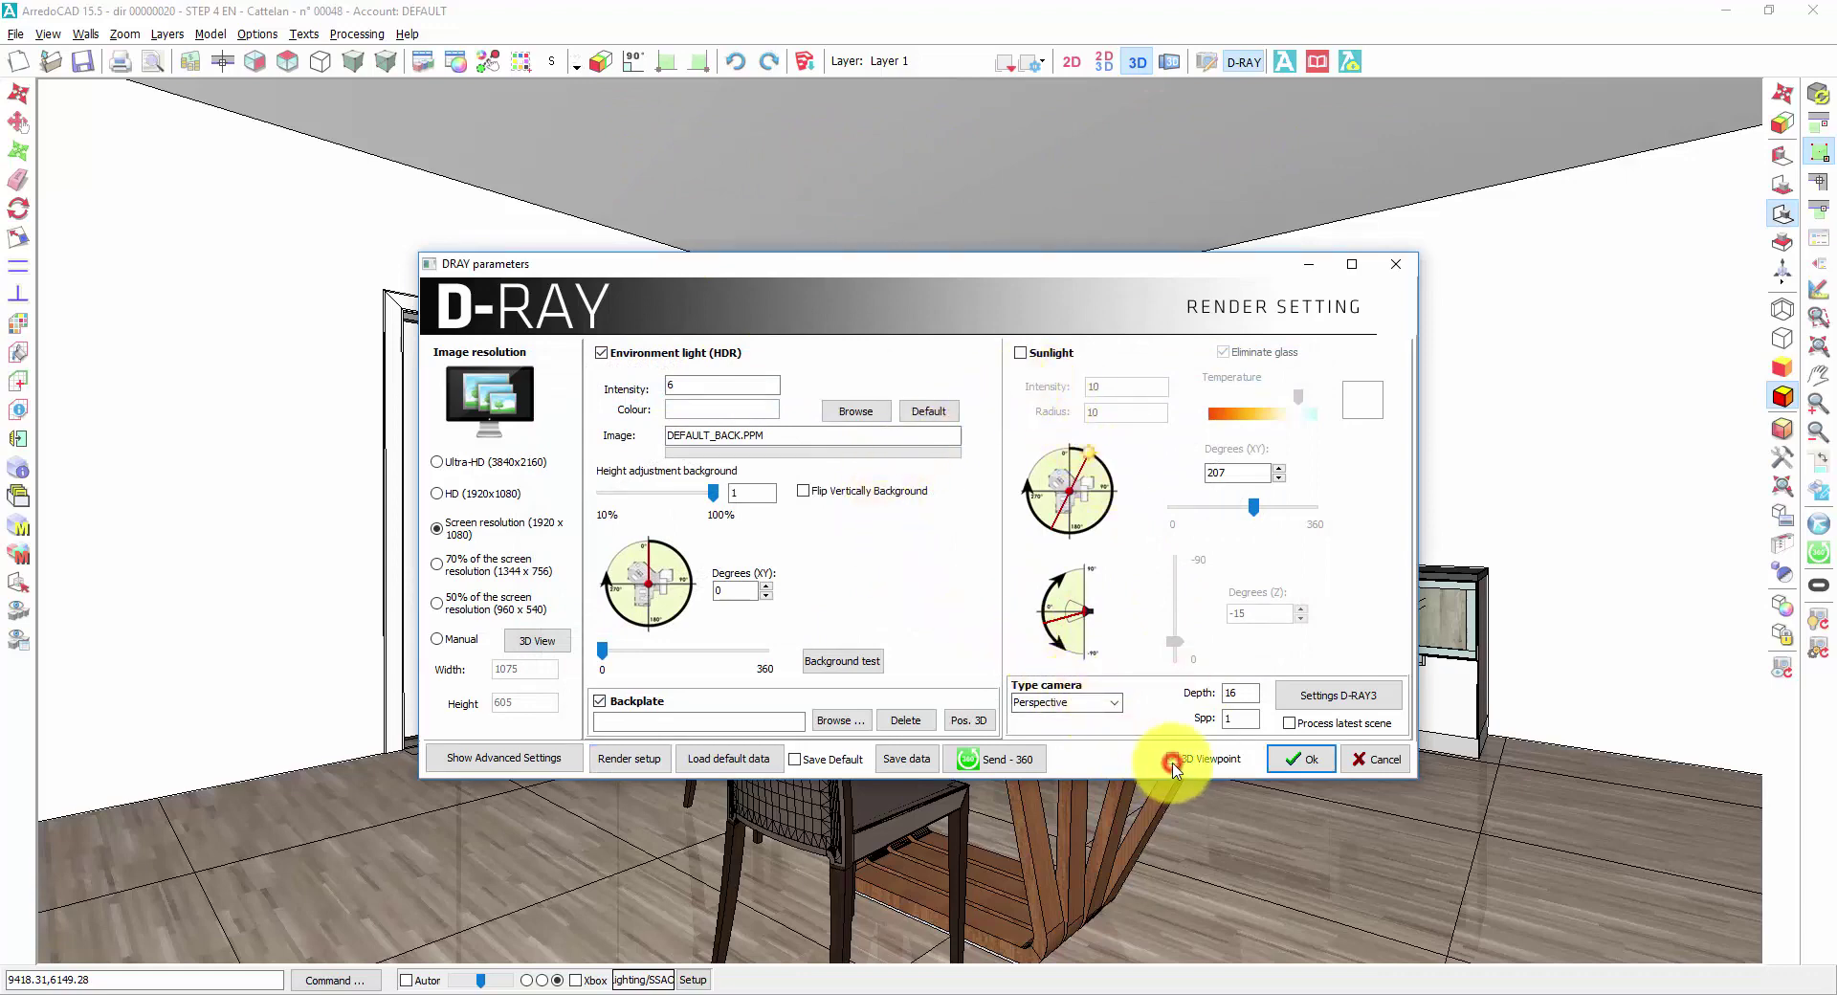
click(1302, 760)
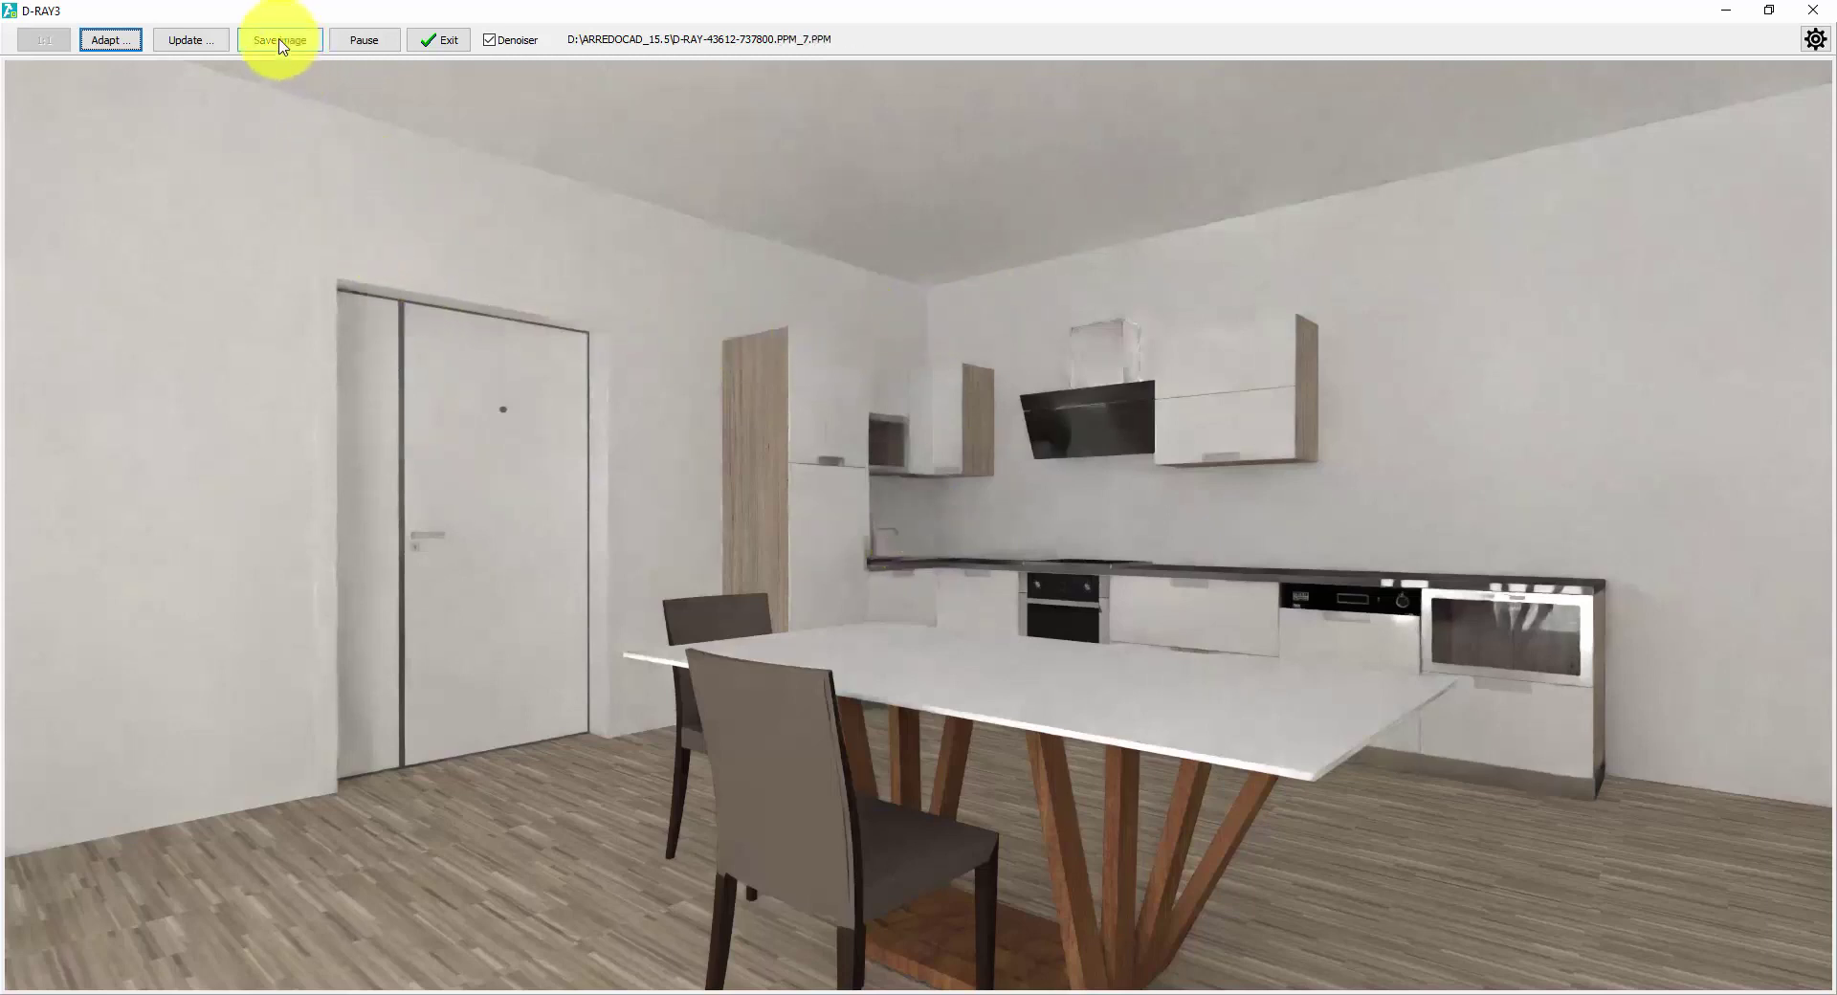
Step: Open the rendered image for saving, check the available file formats, and leave without saving a file
click(279, 41)
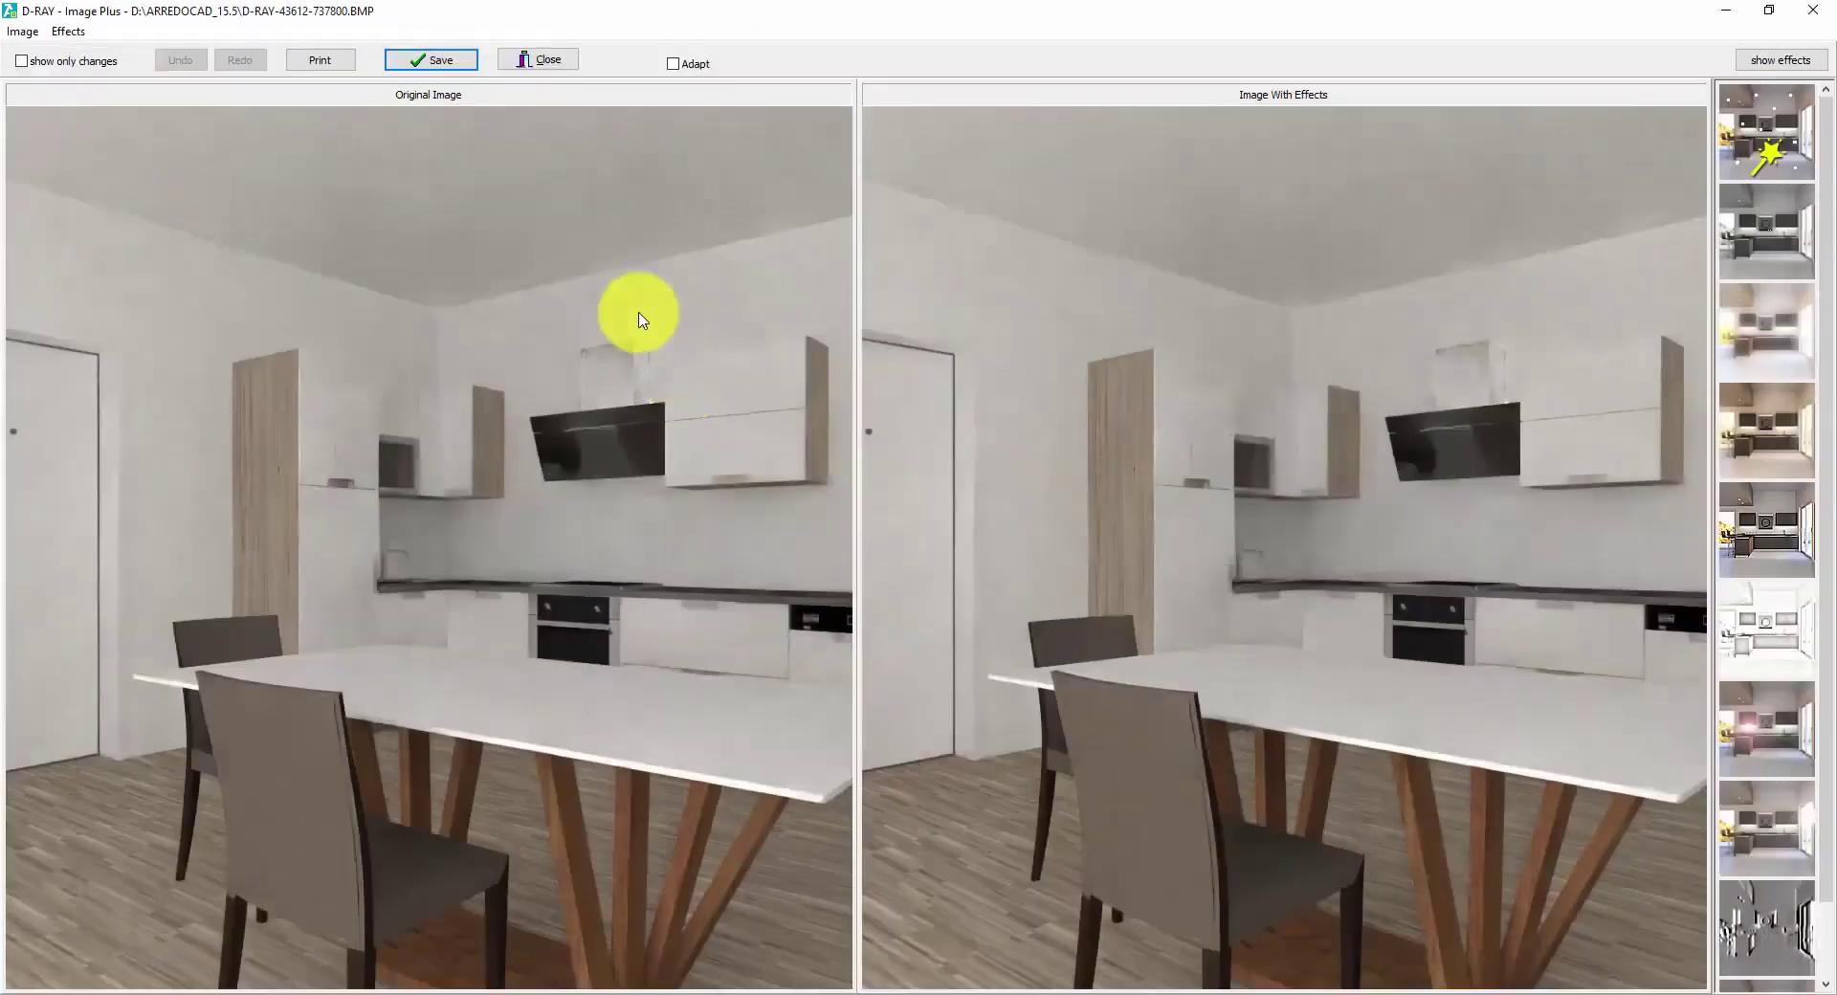
click(424, 59)
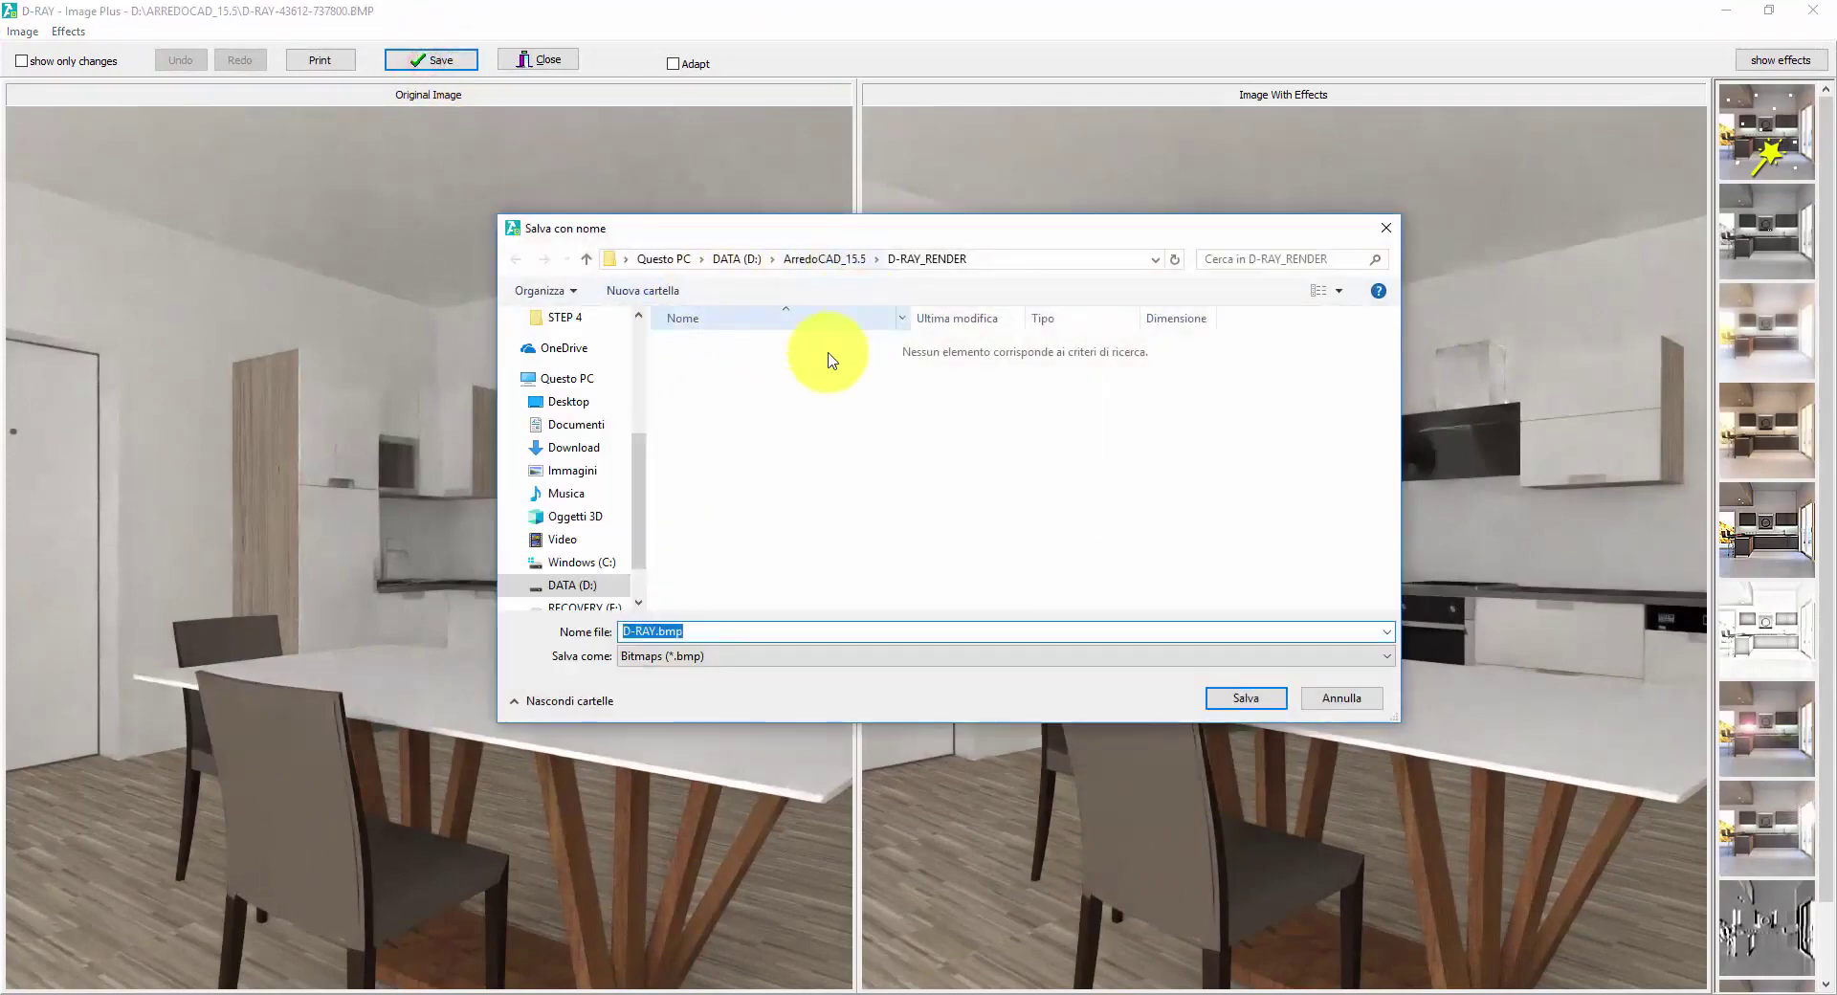
click(700, 670)
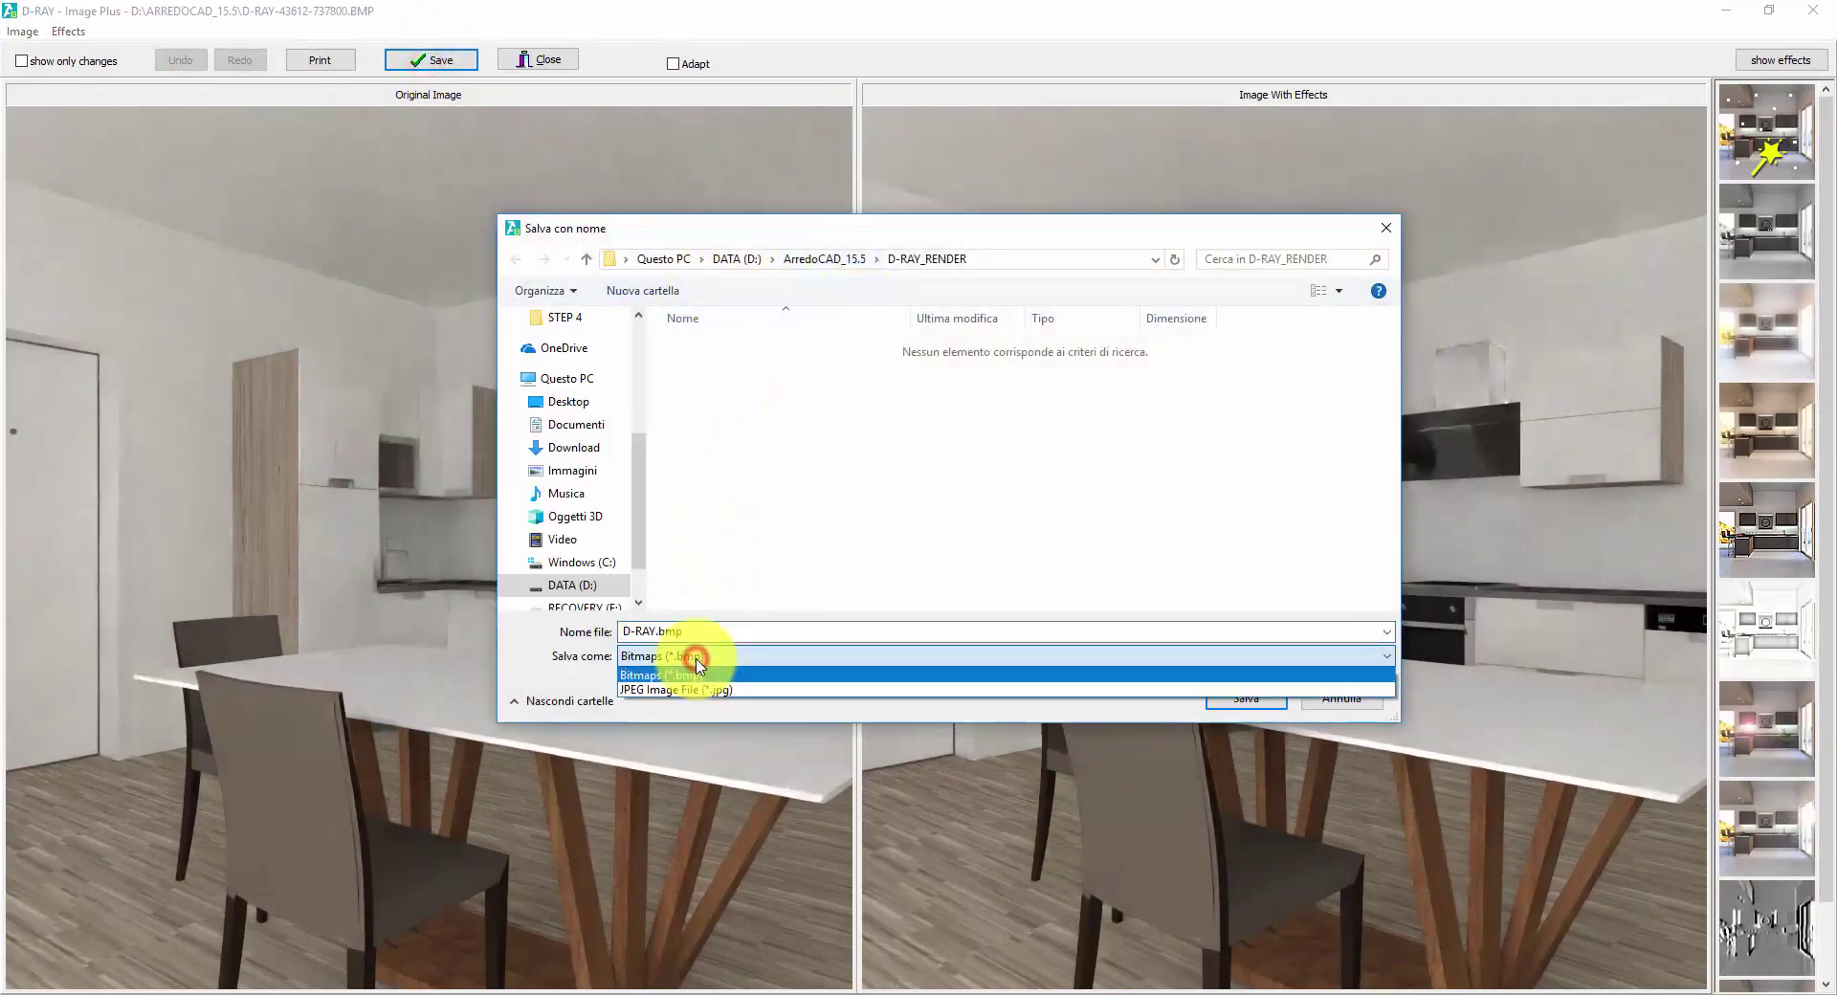
click(685, 676)
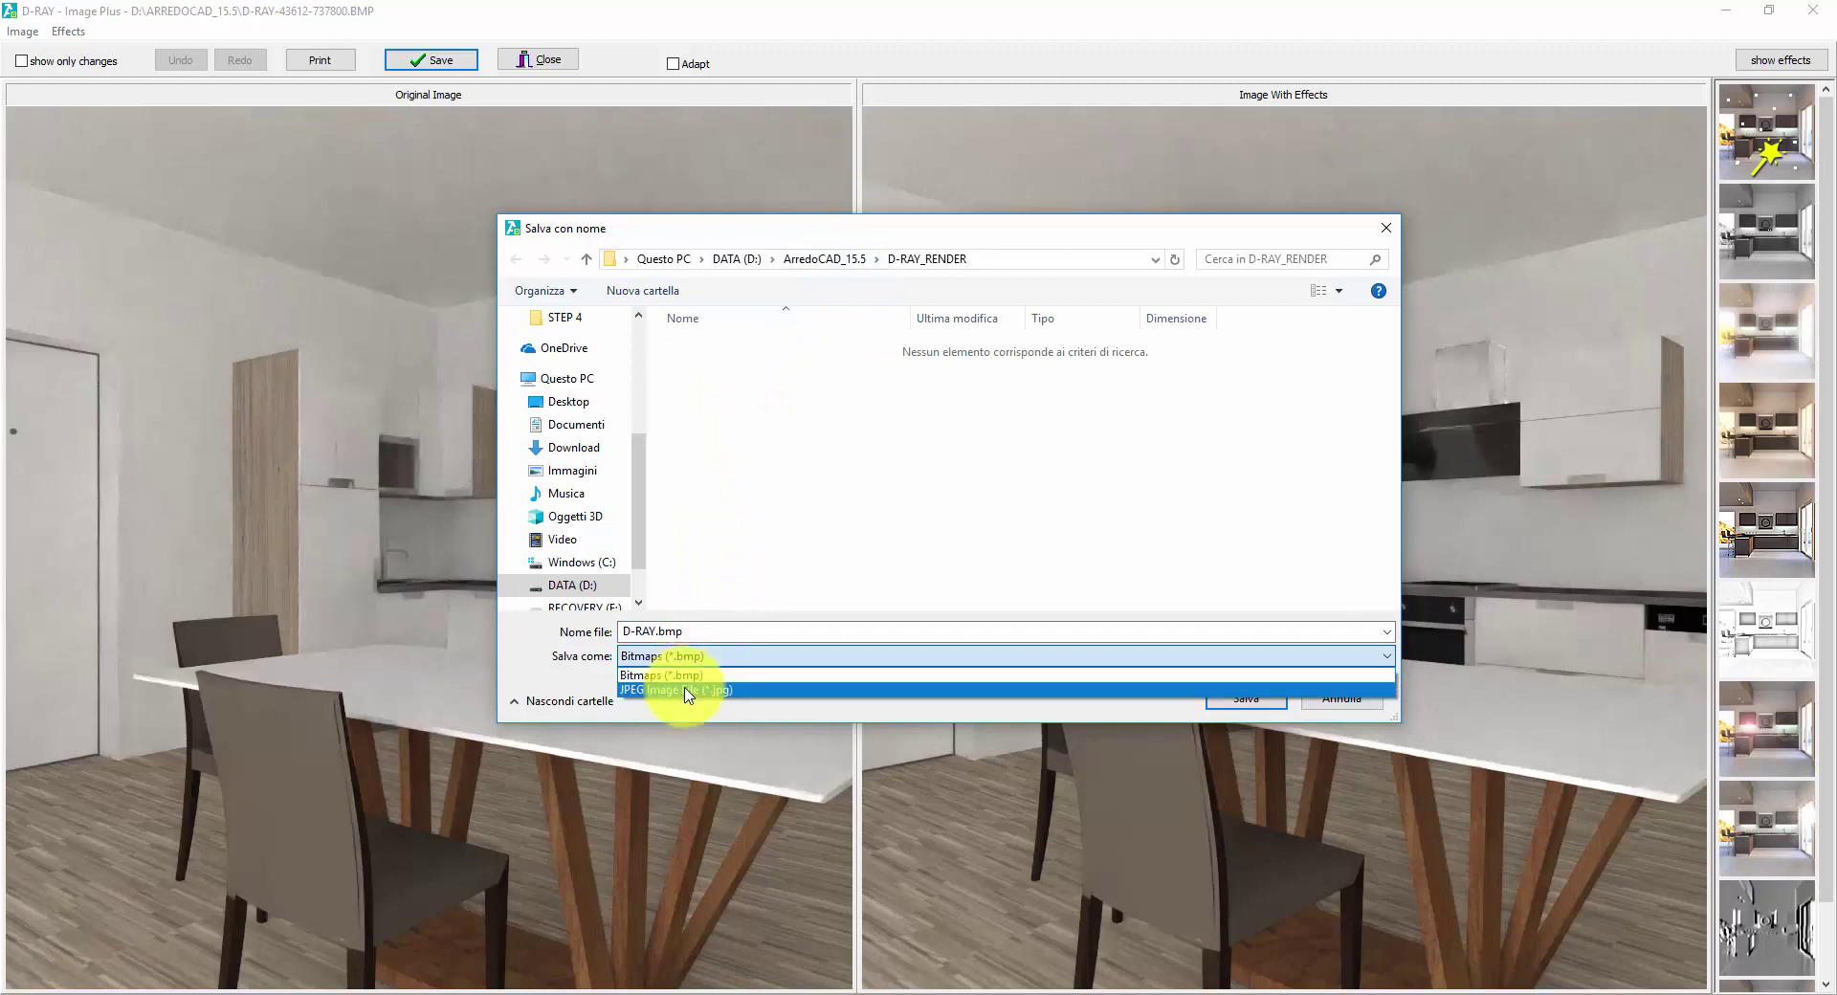
click(776, 660)
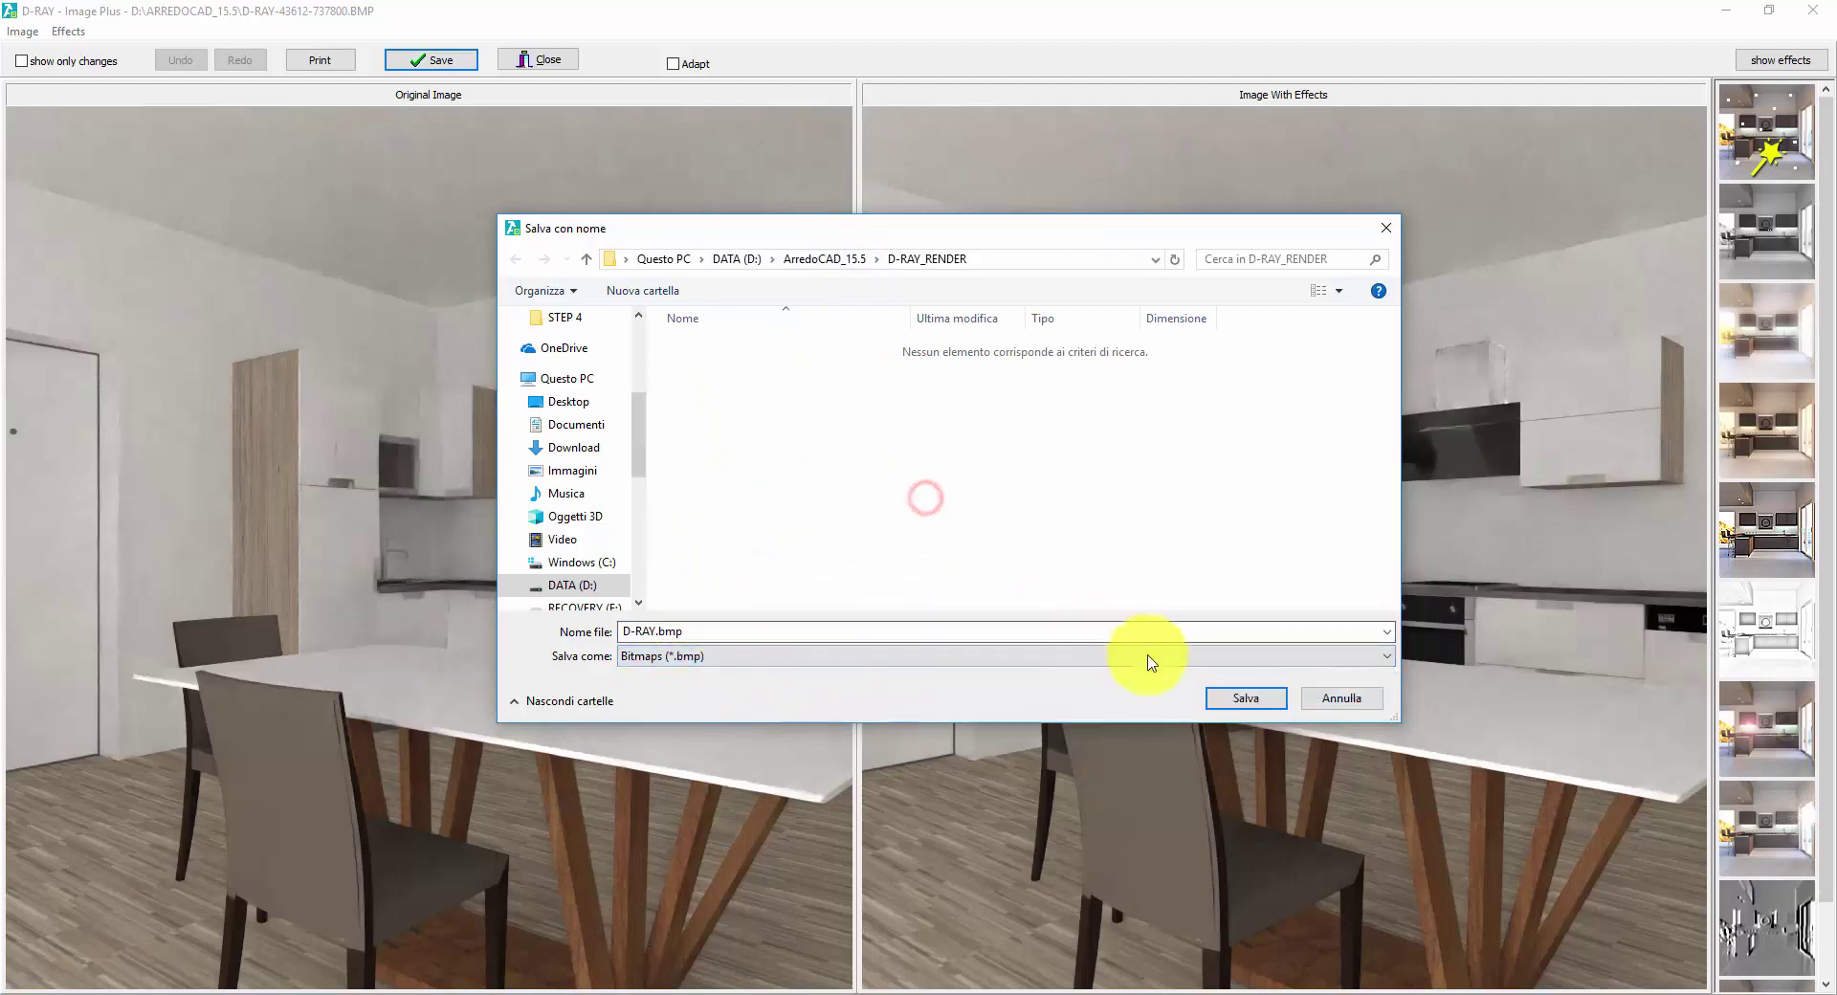
click(1342, 697)
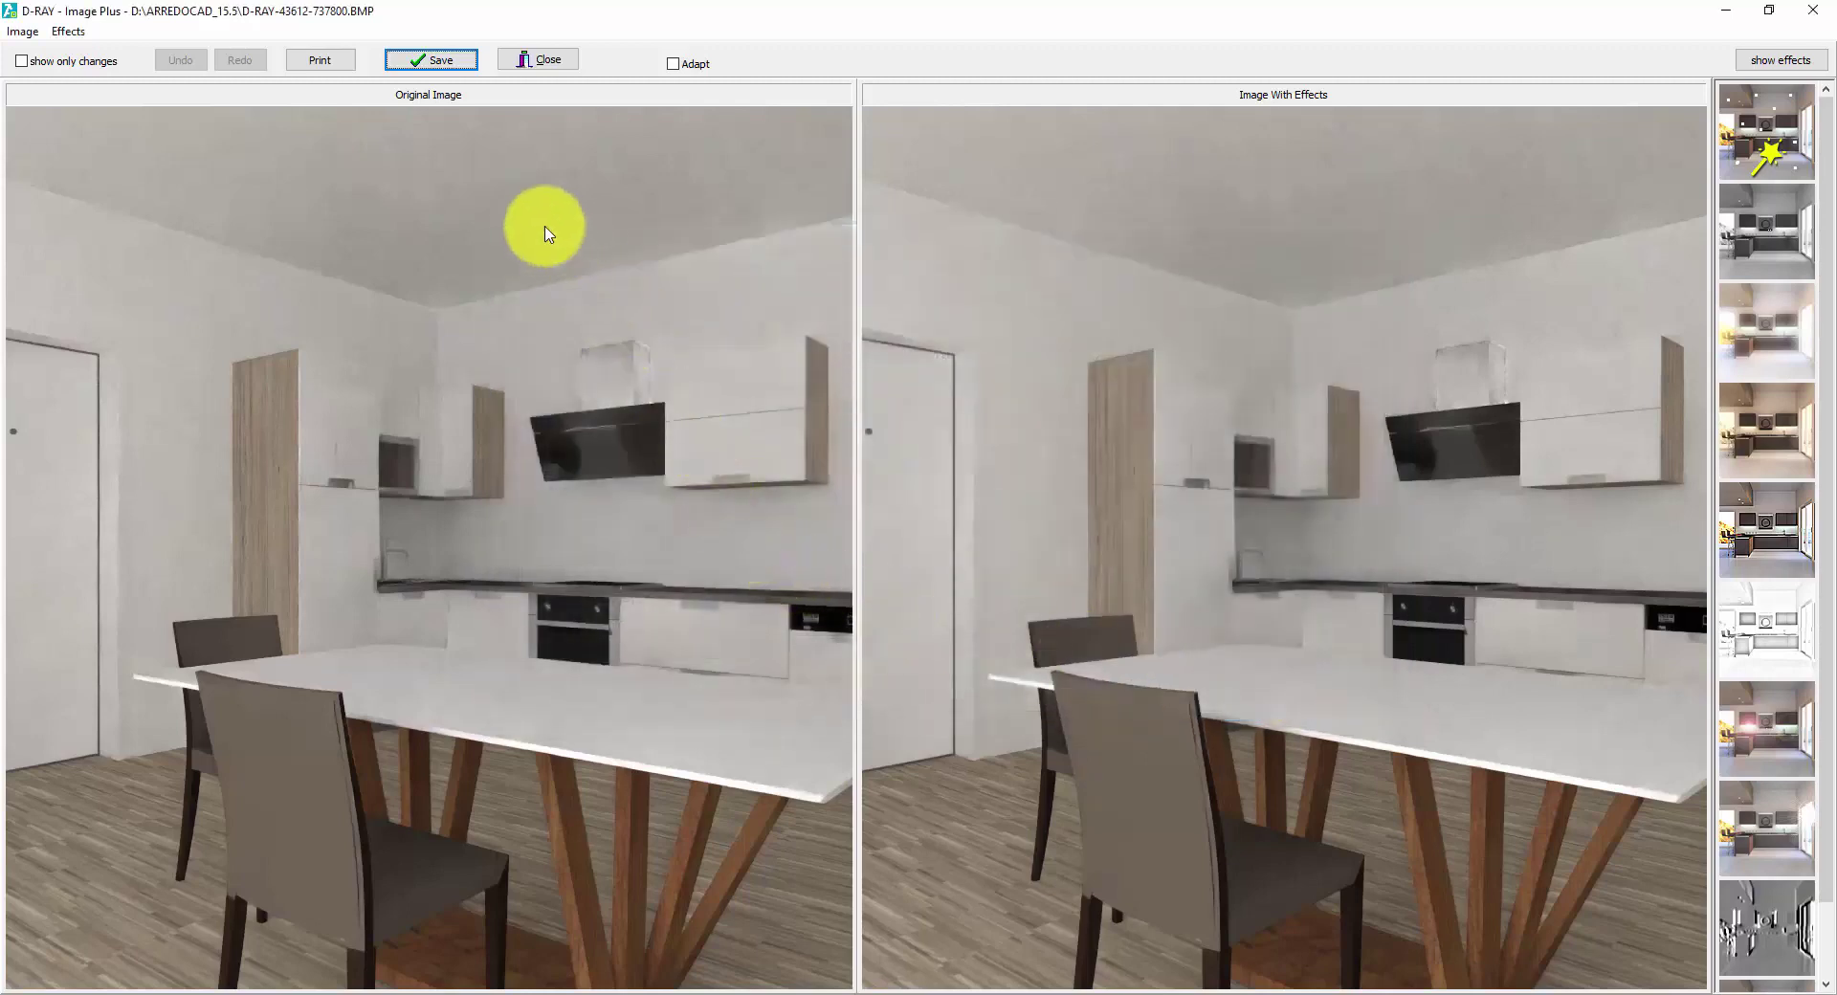
click(539, 60)
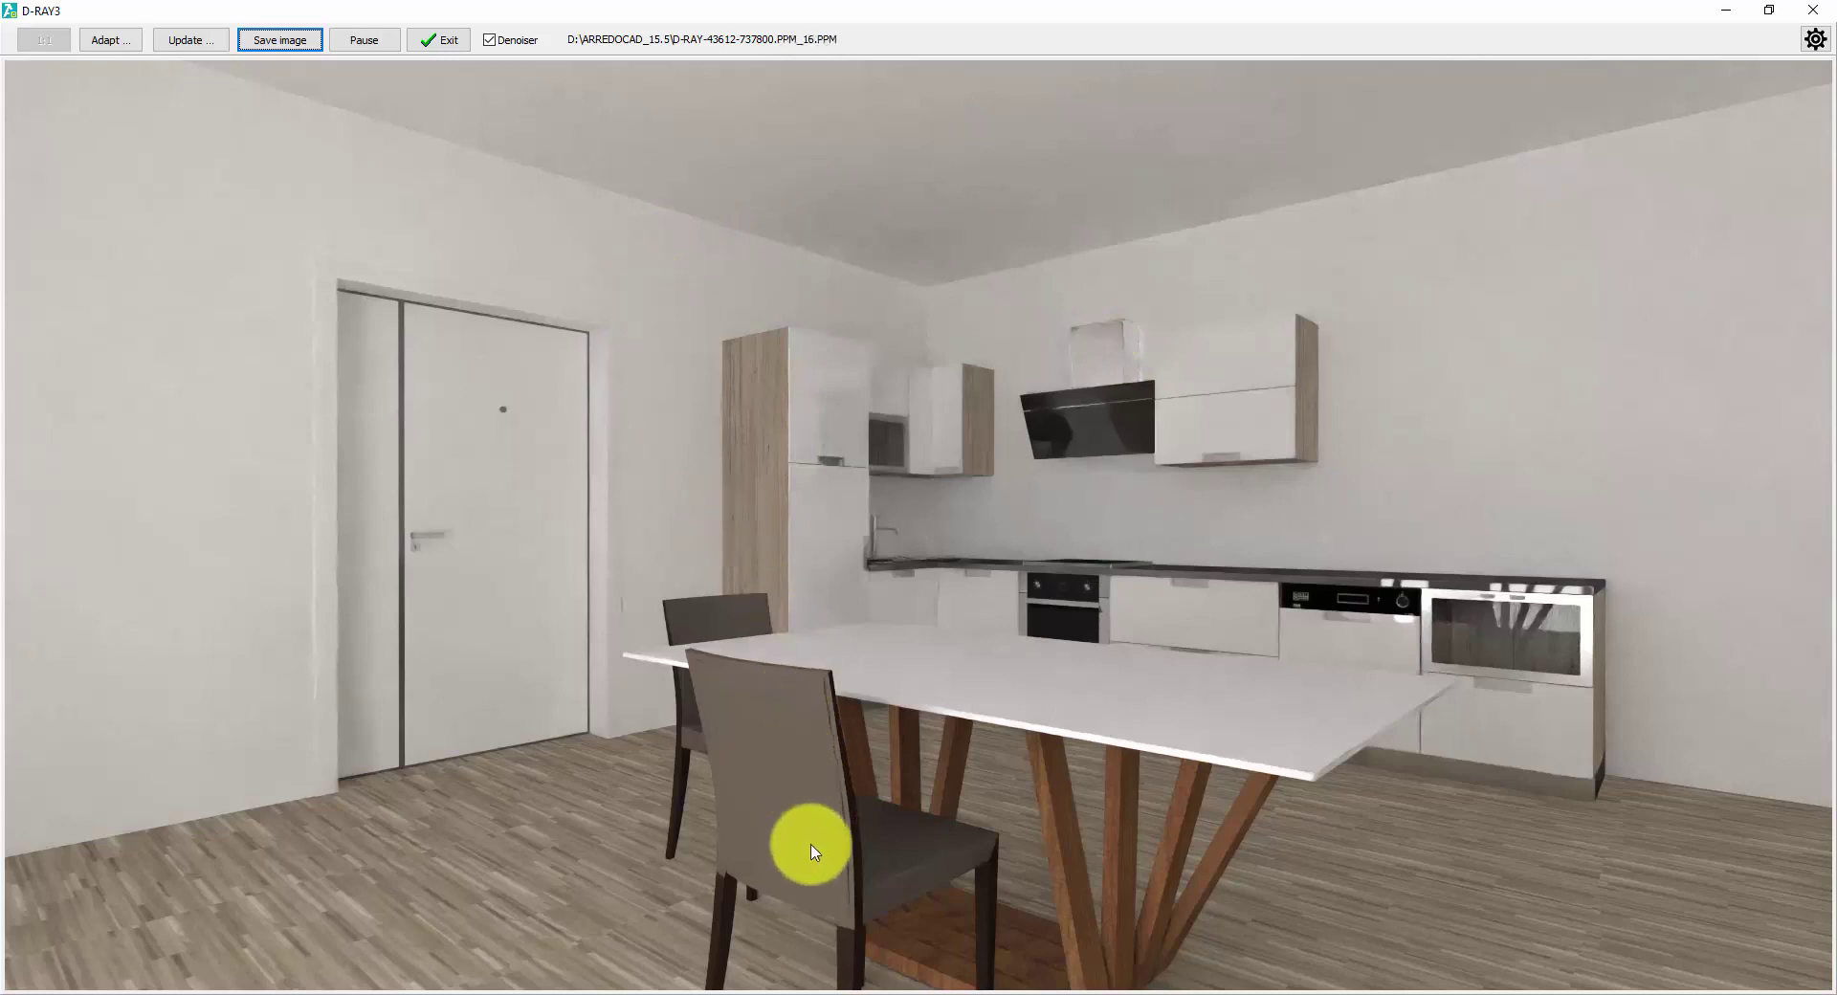
Step: Switch to ArredoCAD while the render runs and show the floor plan beside the 3D view, enlarging the plan
mouse_move(812, 991)
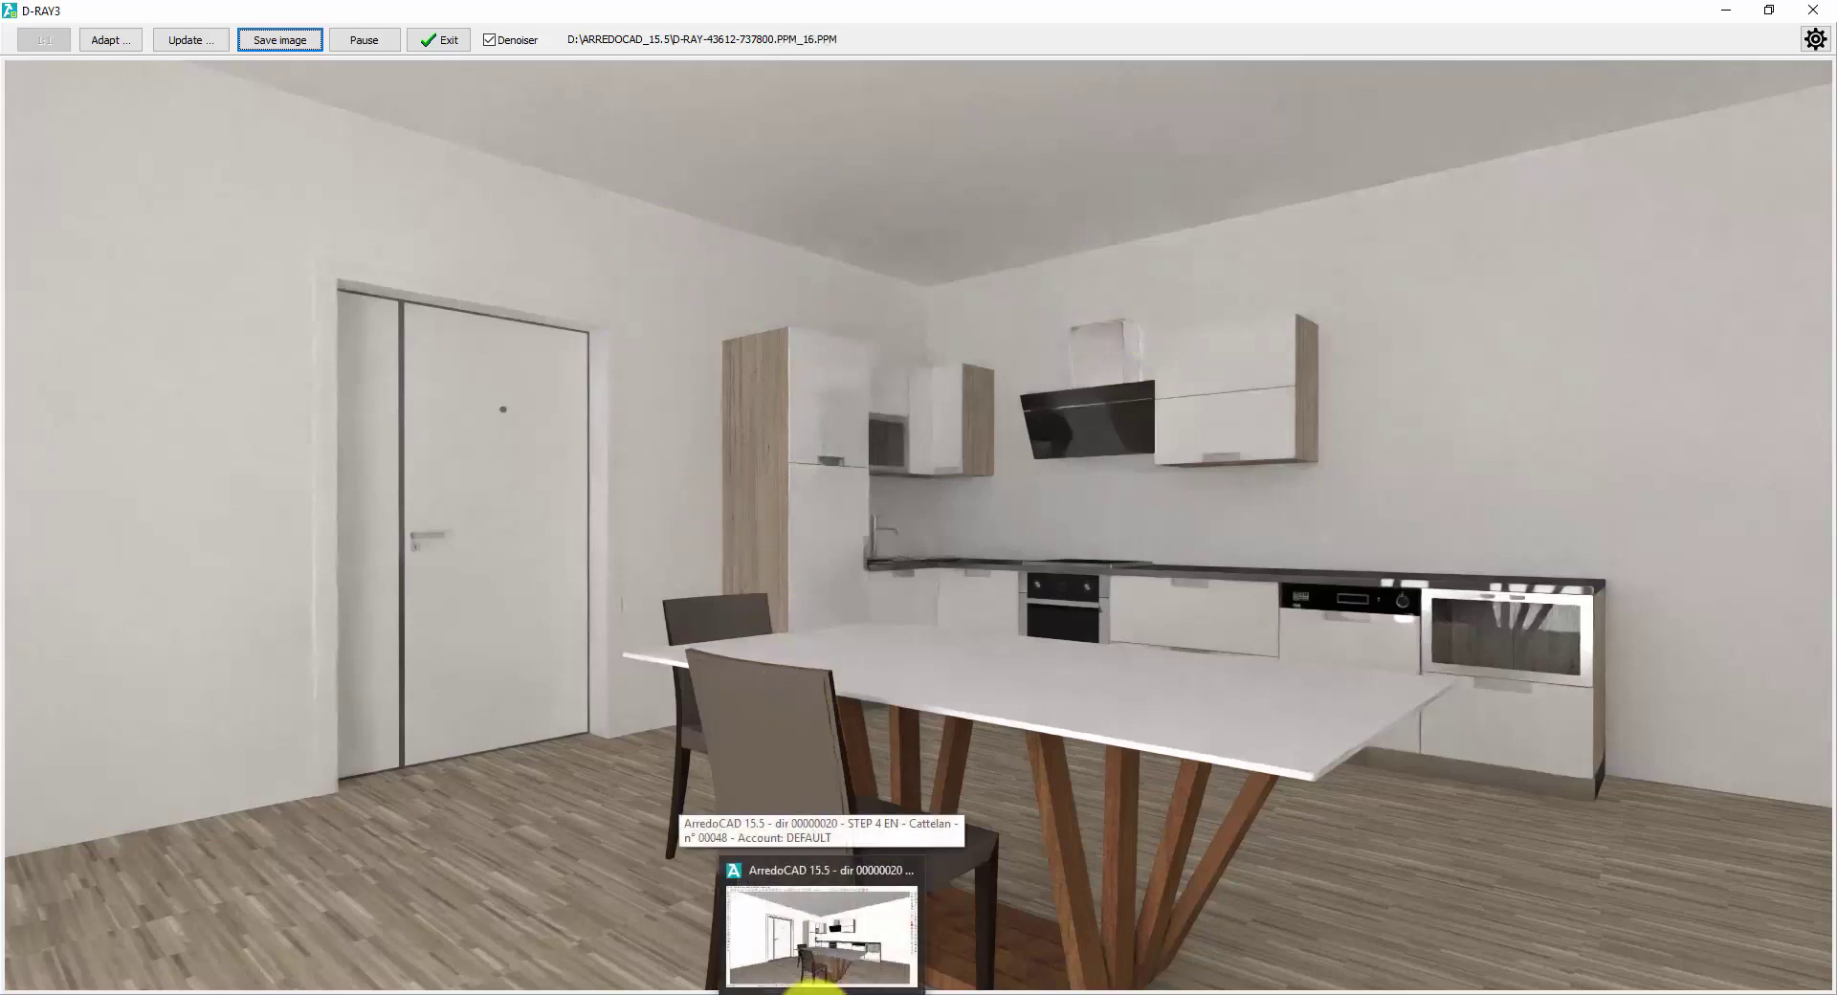
click(814, 947)
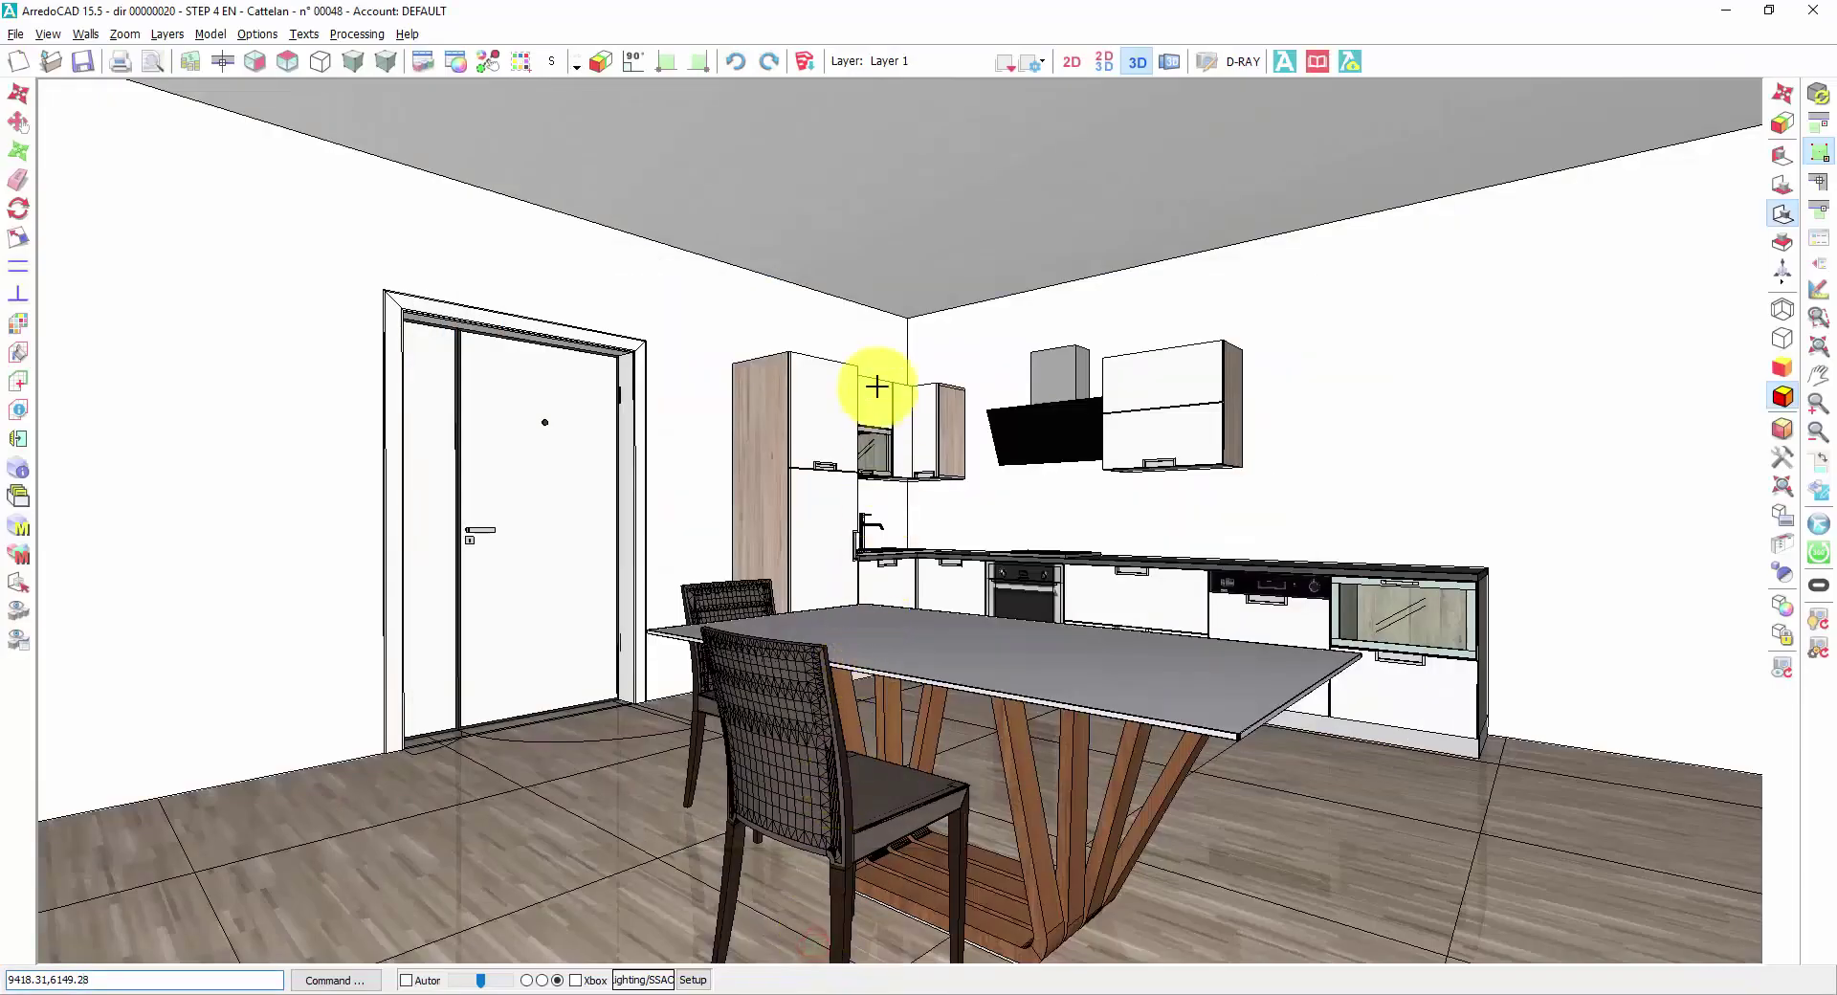
click(1103, 61)
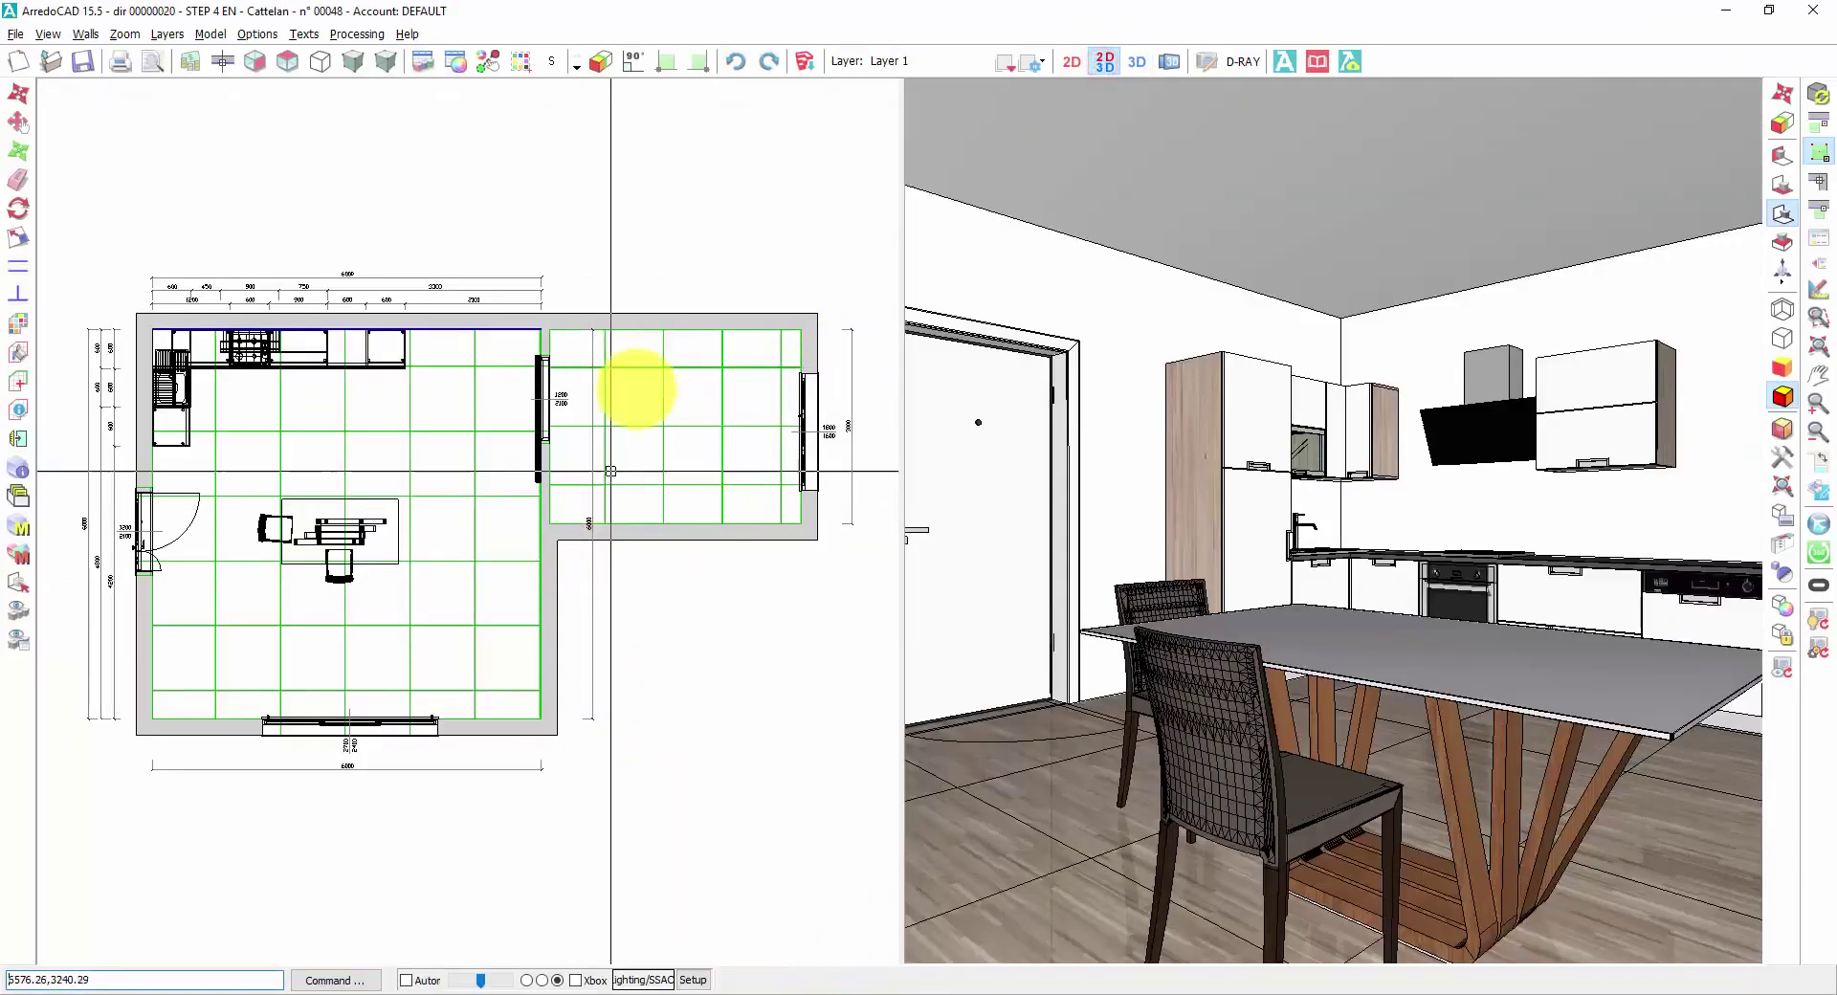
scroll(639, 422, up, 1)
scroll(640, 422, up, 2)
scroll(647, 407, down, 2)
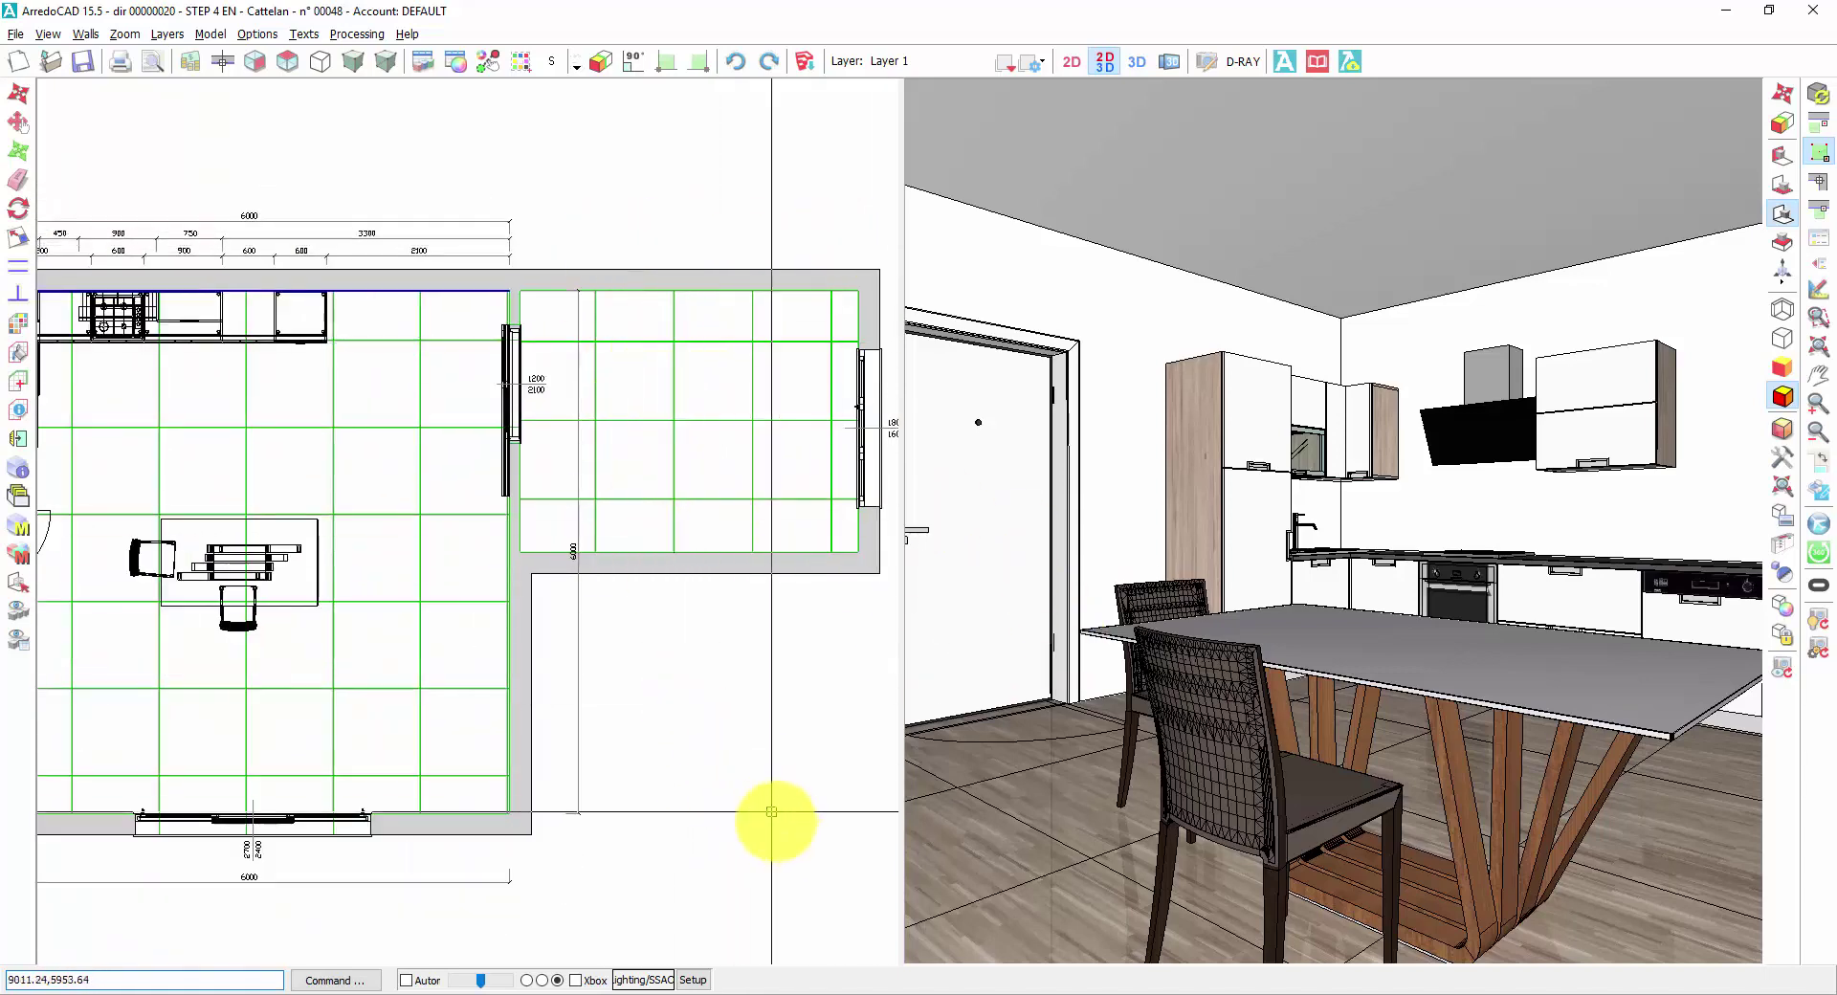
Step: Switch to the D-RAY window and check the progress of the kitchen render
mouse_move(921, 988)
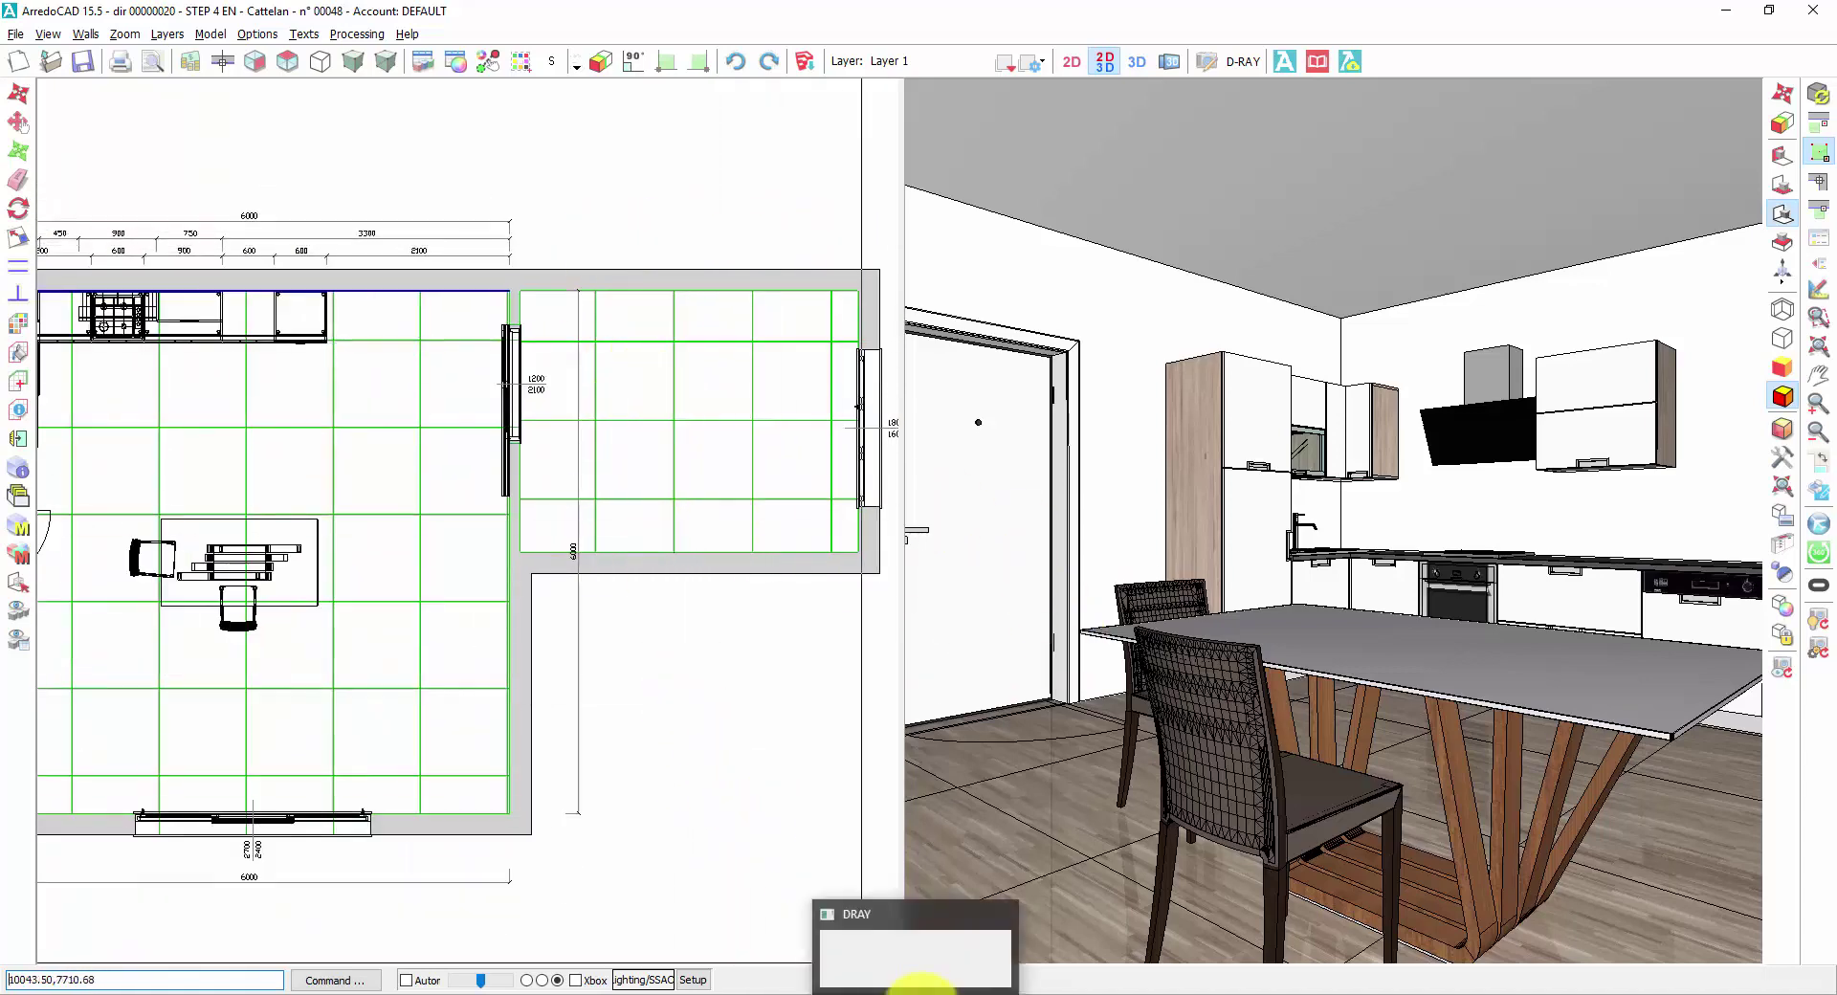
click(907, 968)
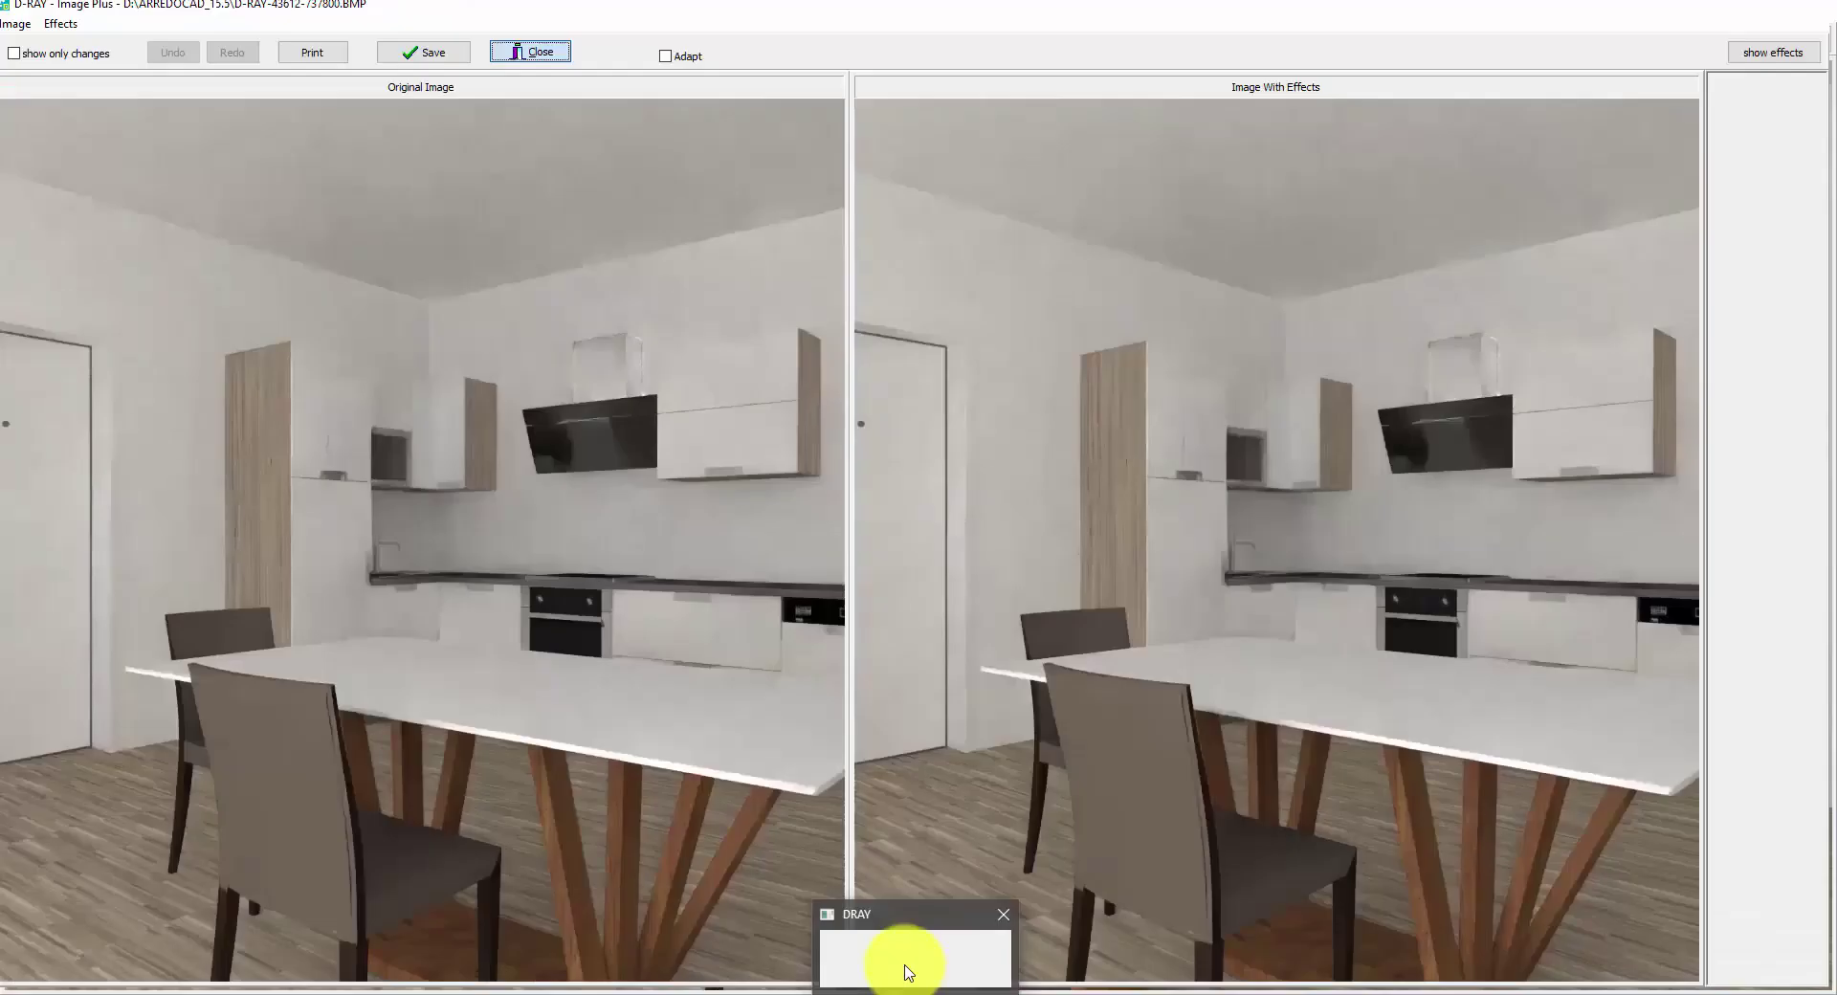
click(908, 969)
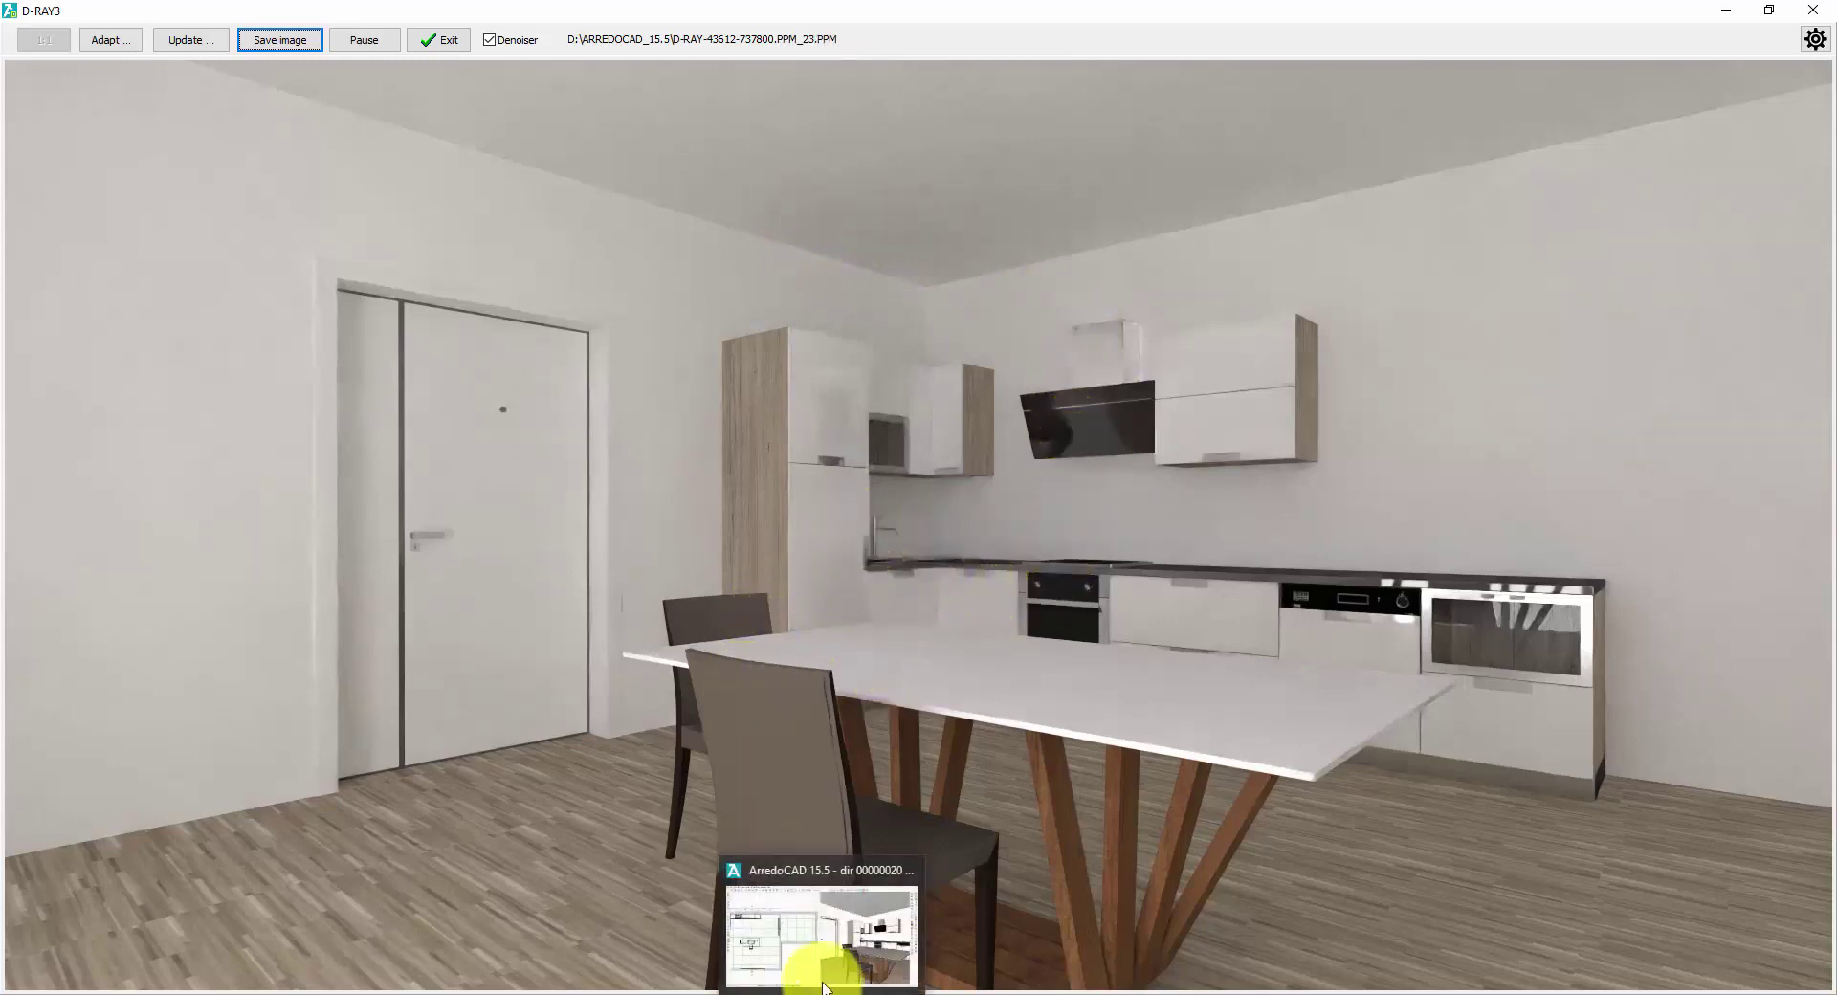
Step: Switch to ArredoCAD, show the model in full 3D and reframe closely on the kitchen corner with the sink, oven and hood
click(820, 943)
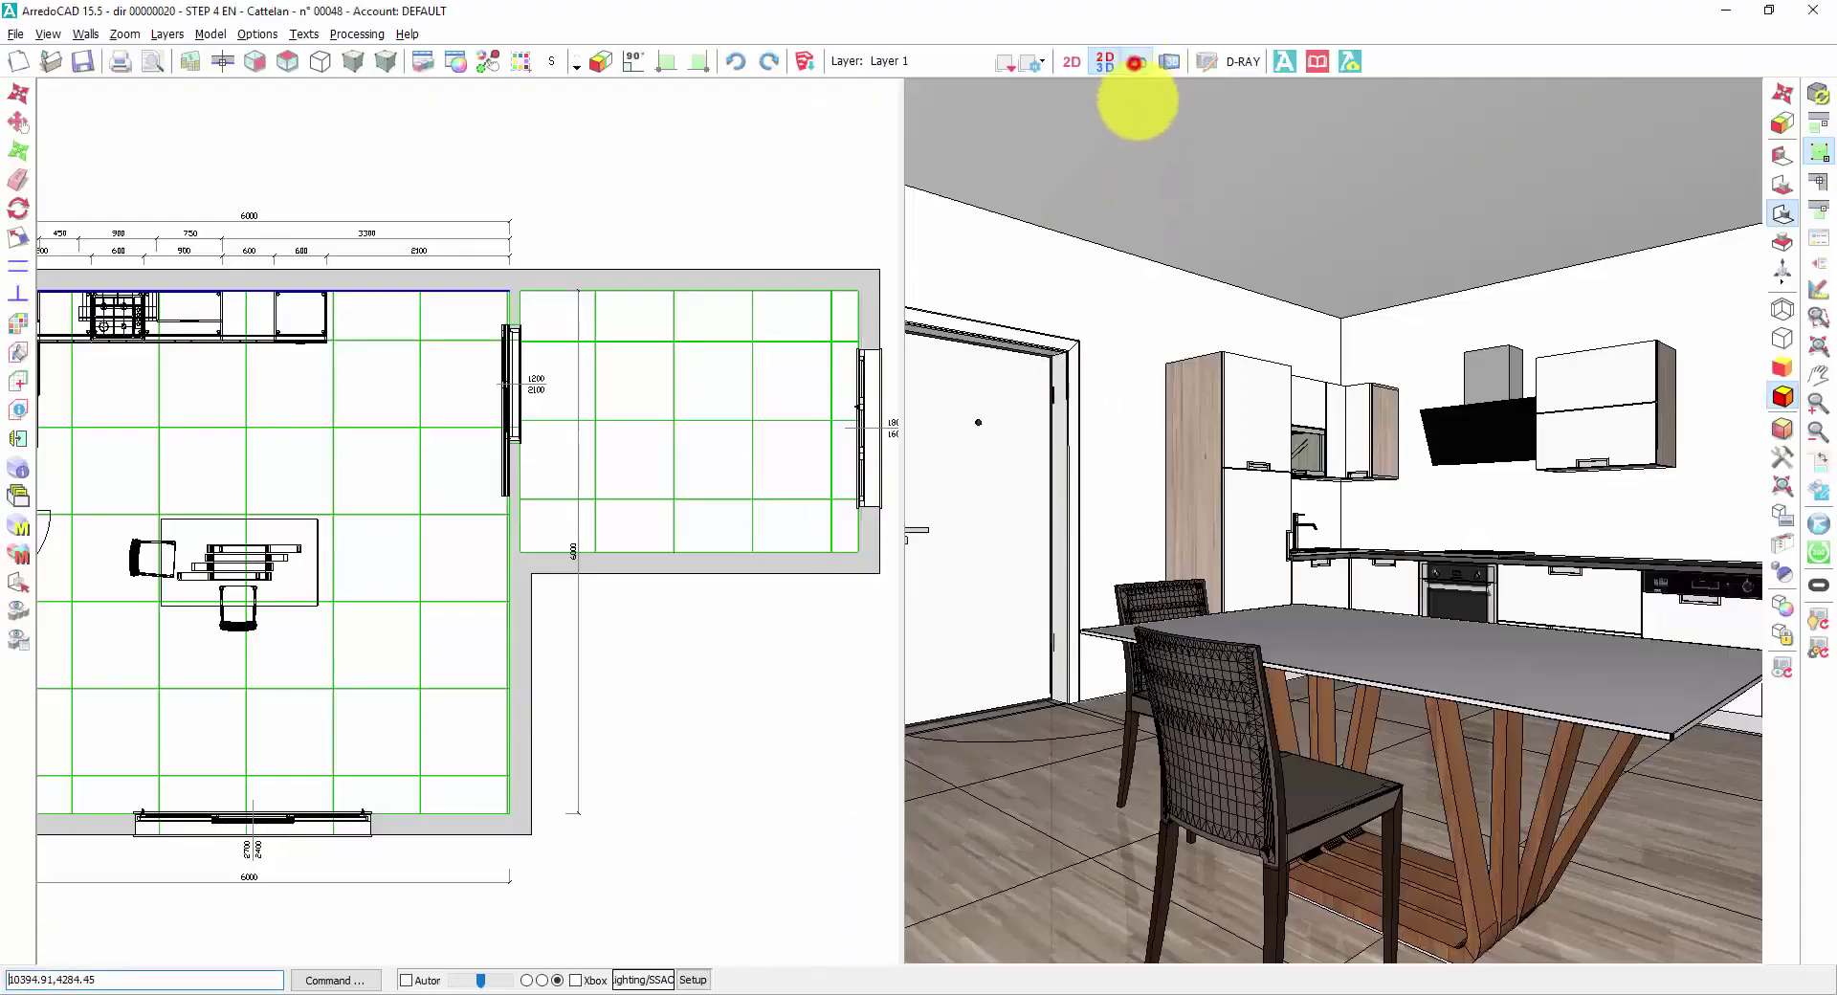
click(1138, 65)
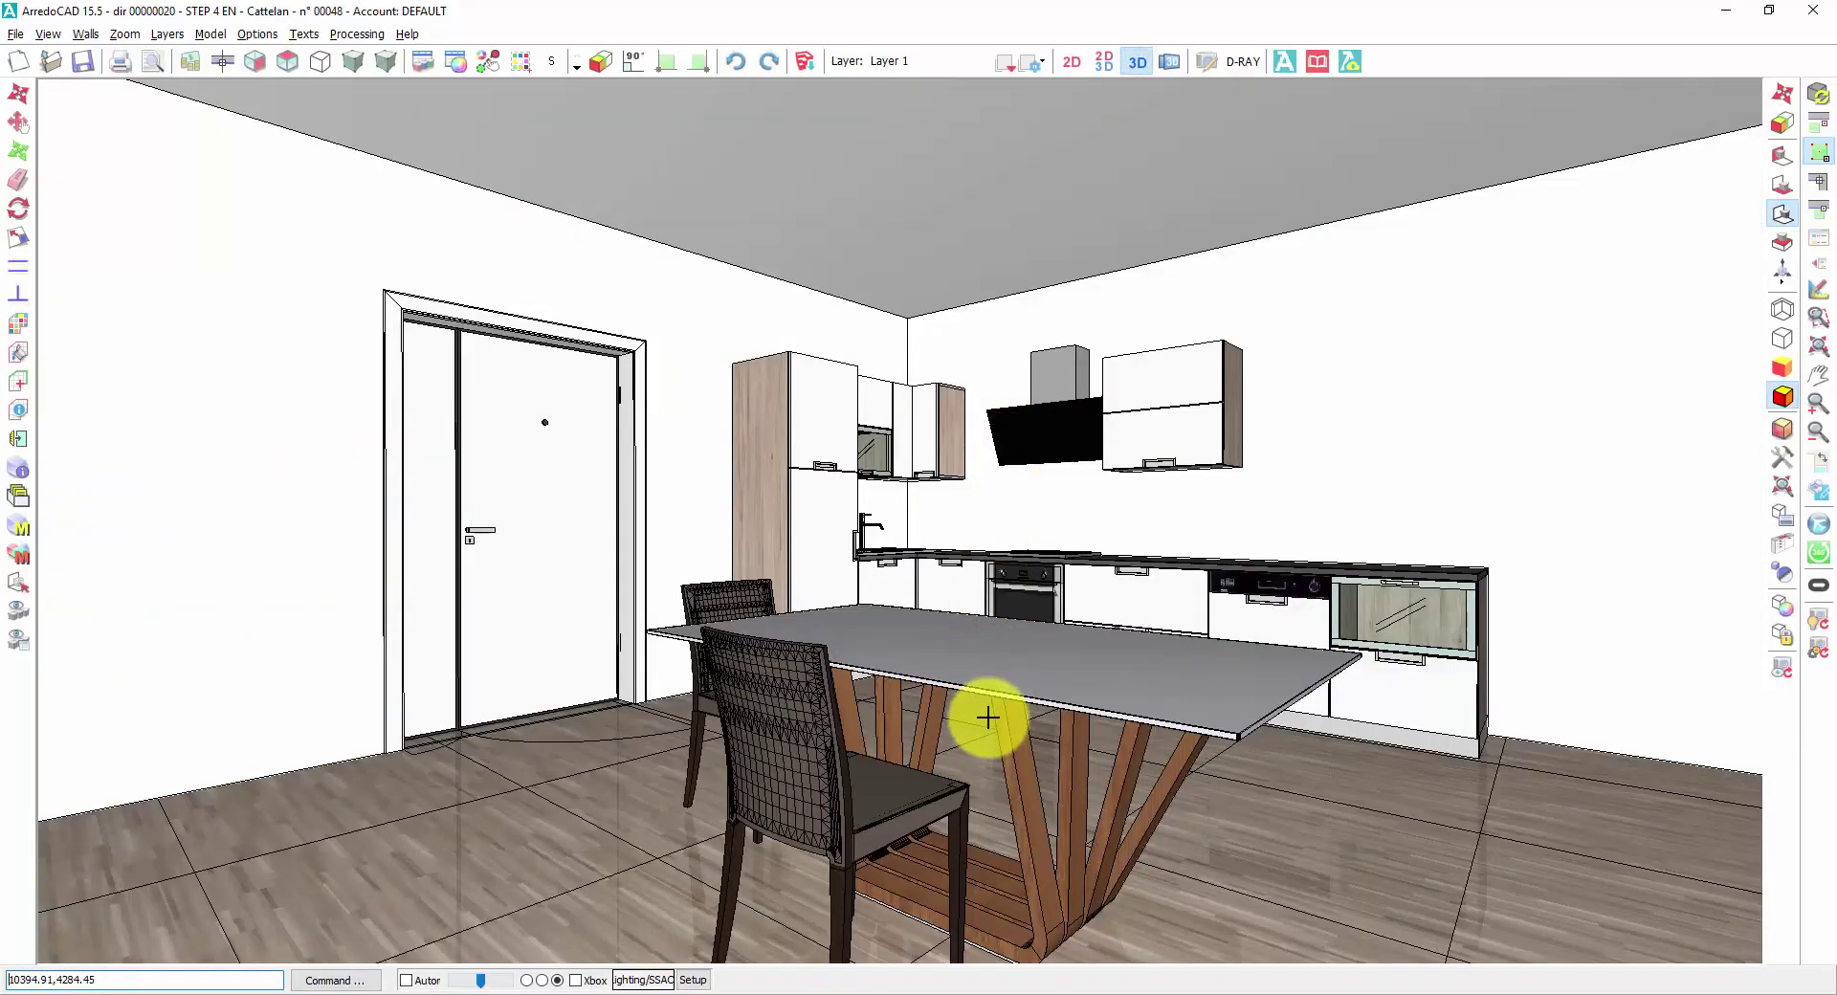
scroll(898, 521, up, 4)
scroll(899, 522, up, 5)
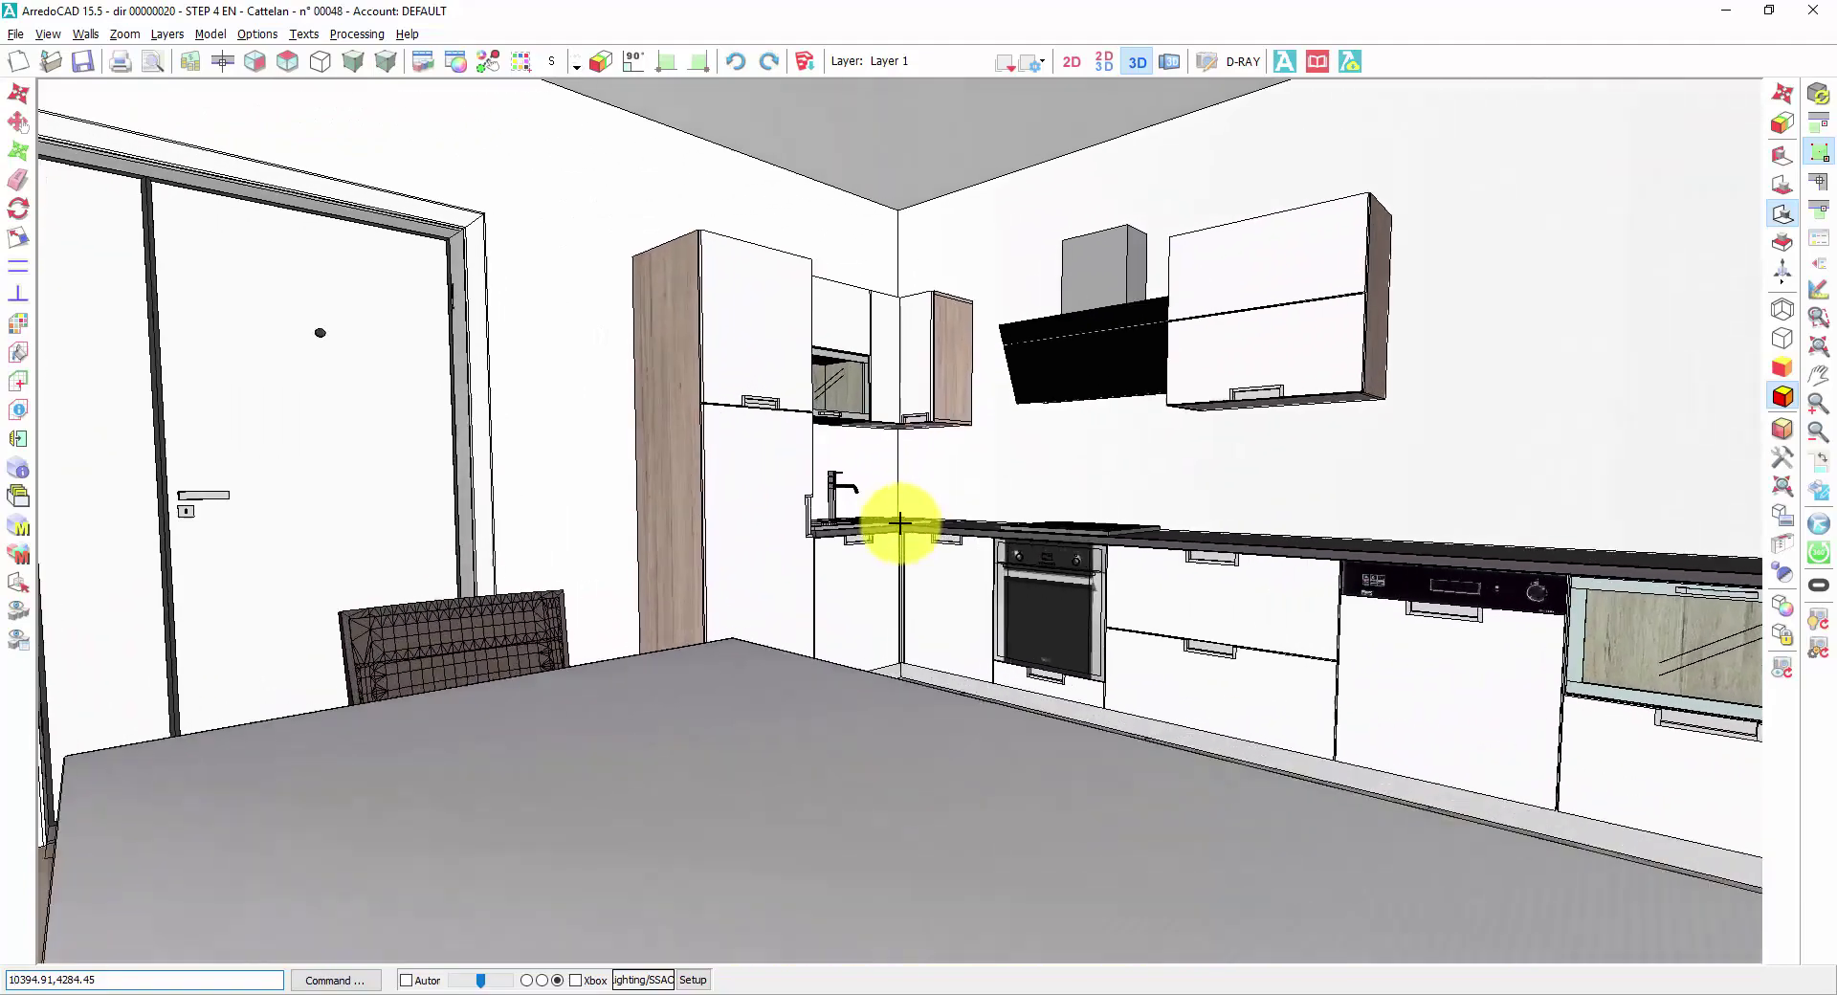
scroll(900, 520, up, 5)
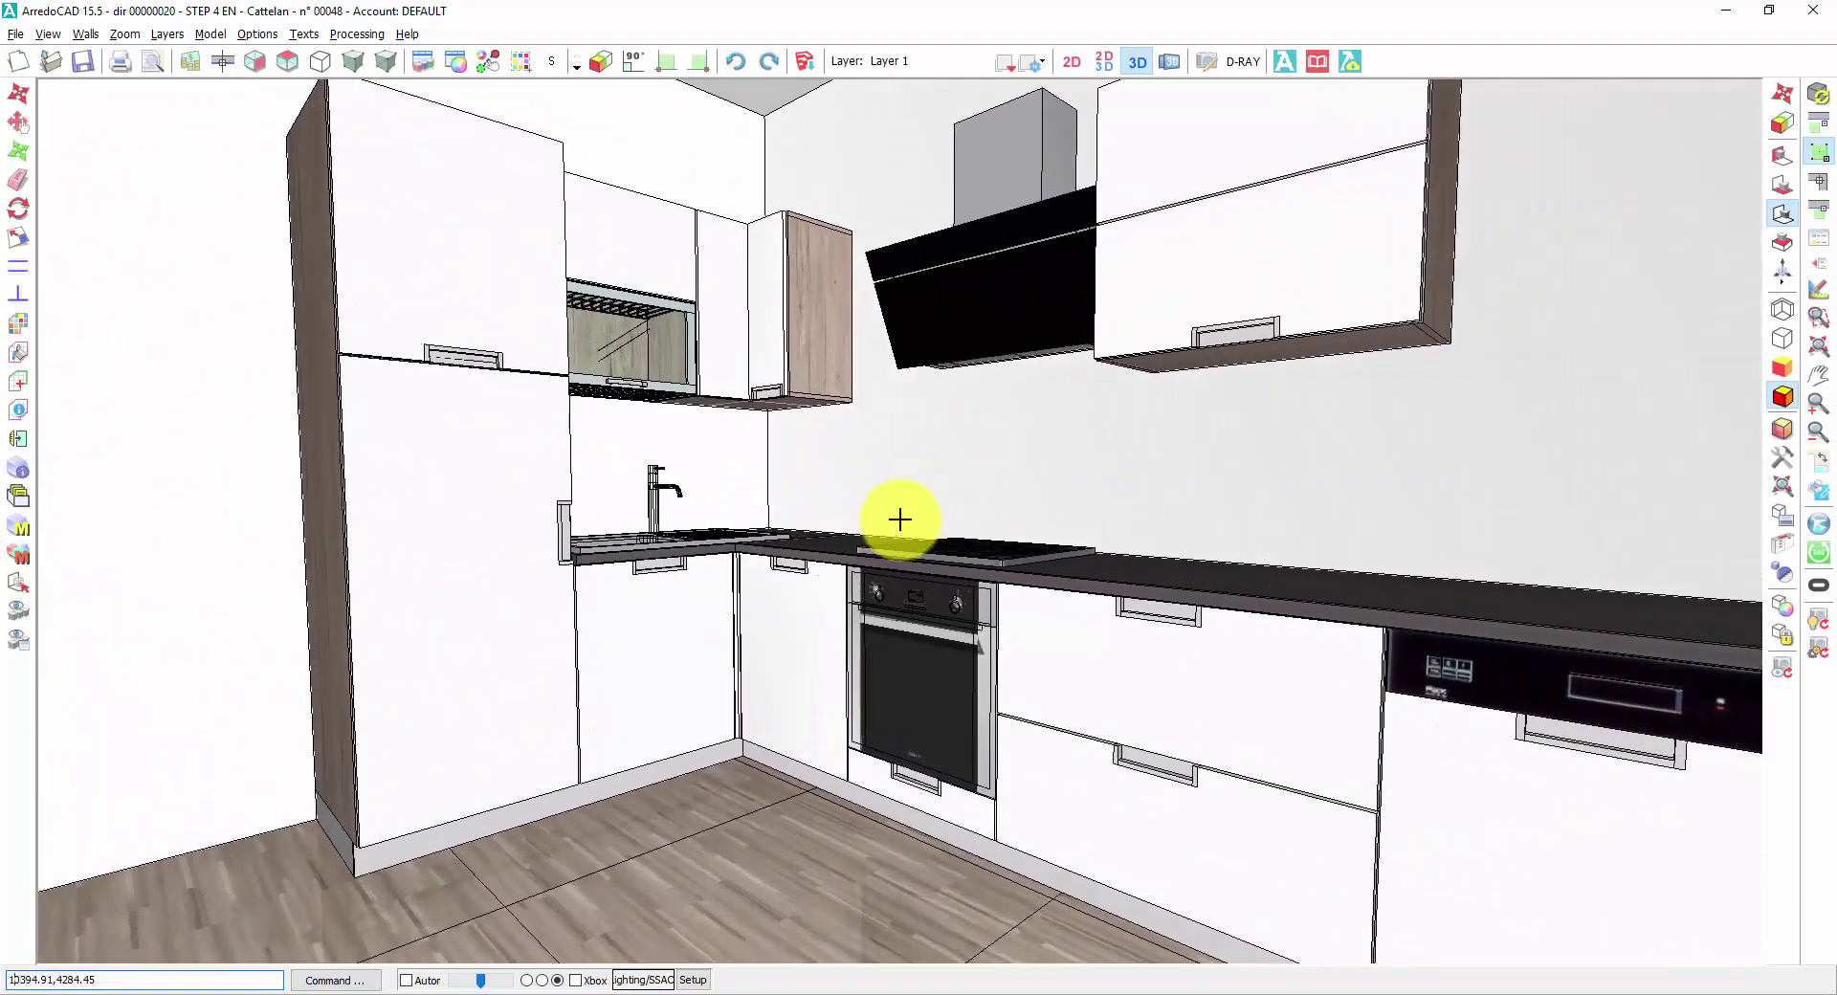
middle_drag(902, 521, 901, 519)
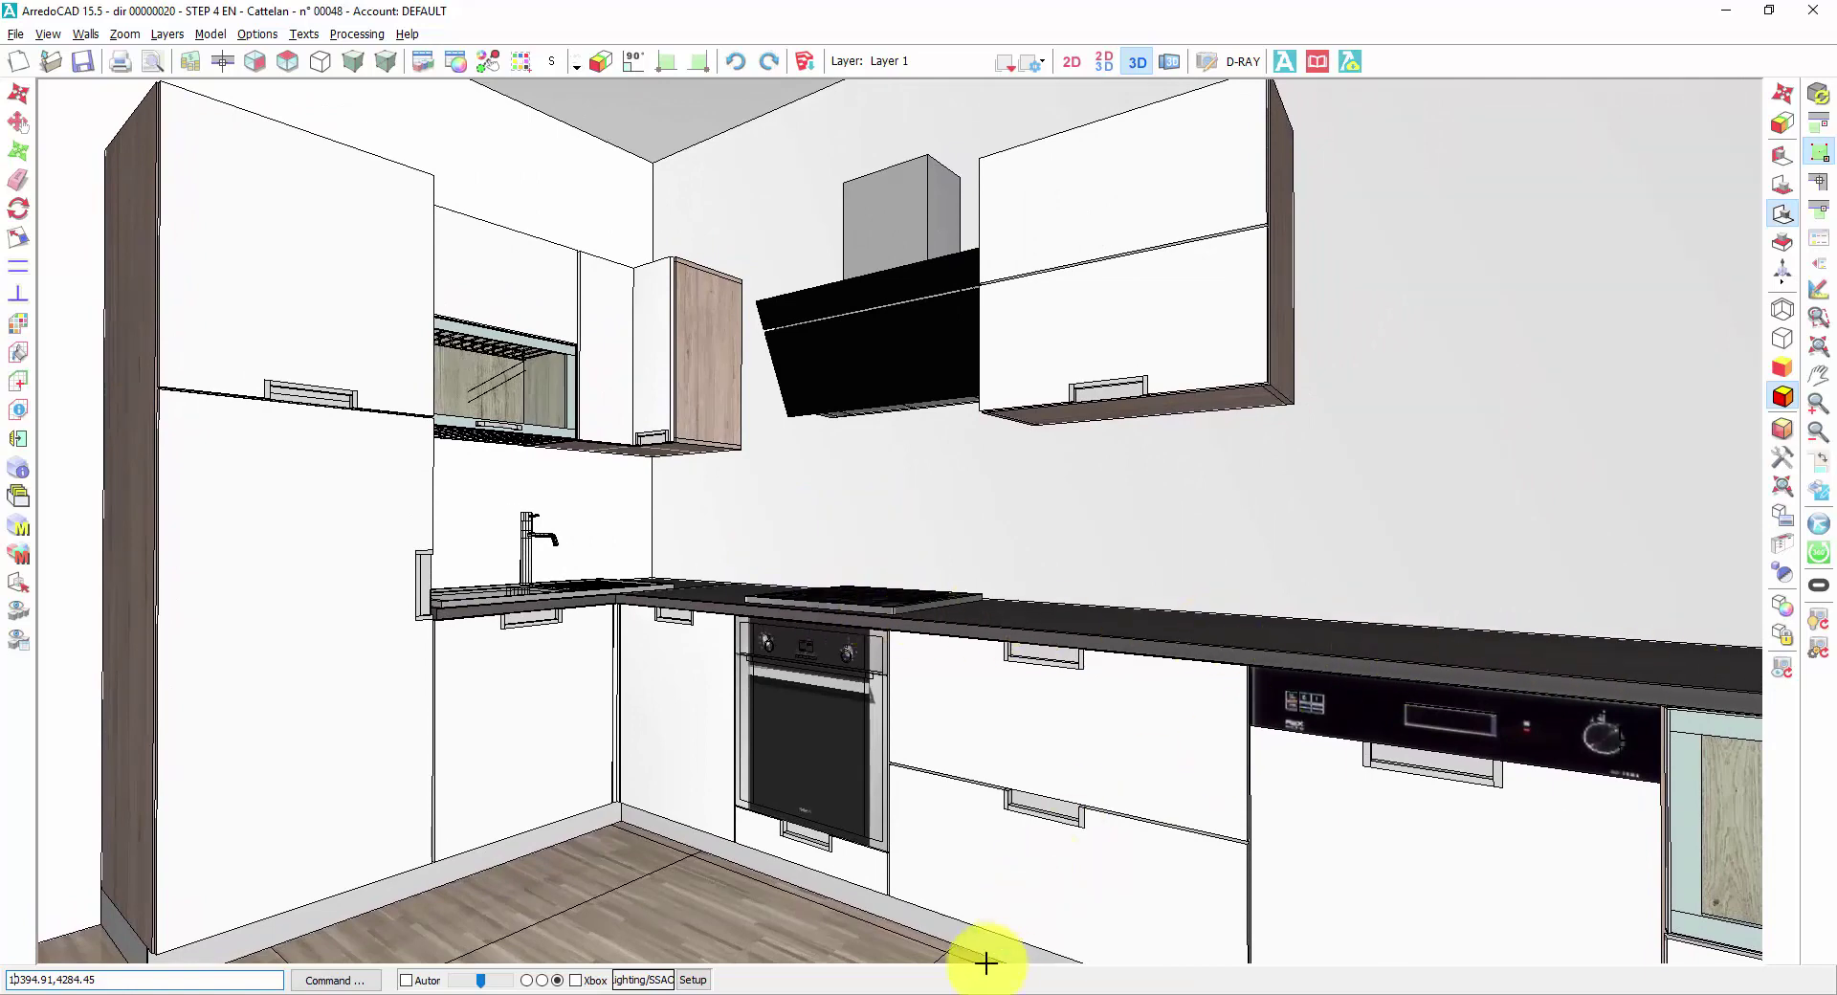
Step: Switch to the D-RAY window and save the current render as an image
click(901, 994)
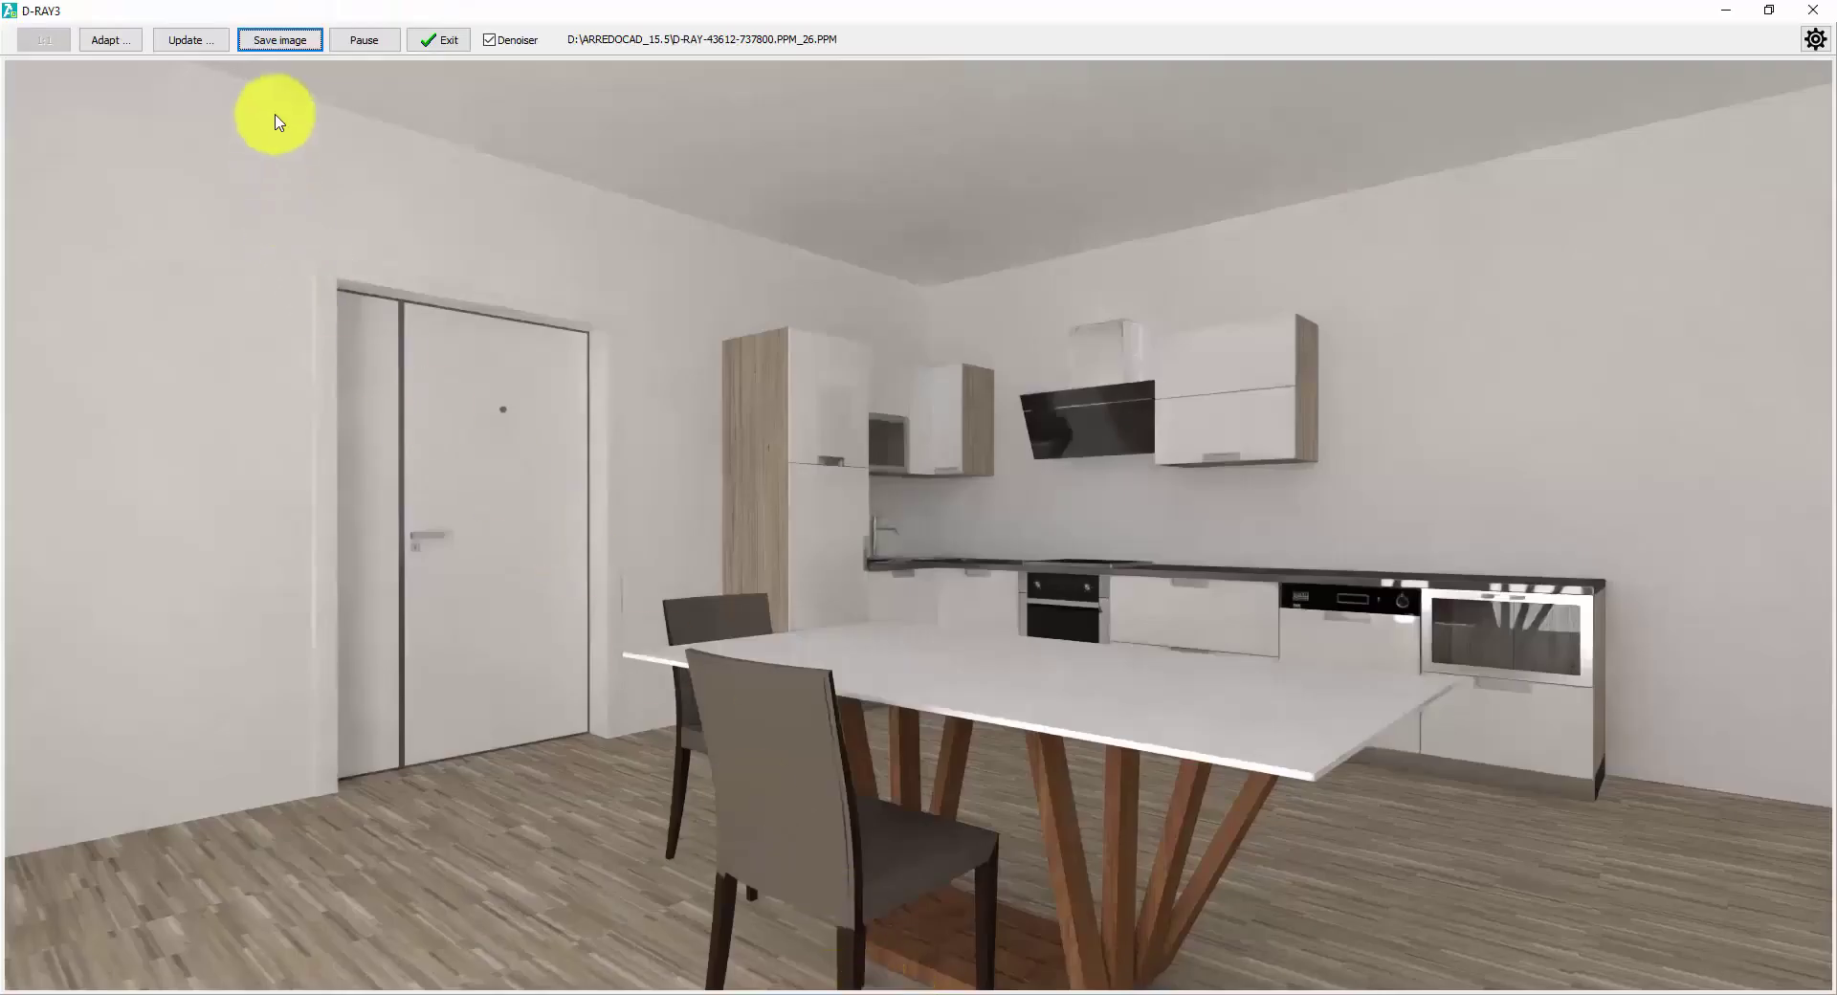
click(282, 40)
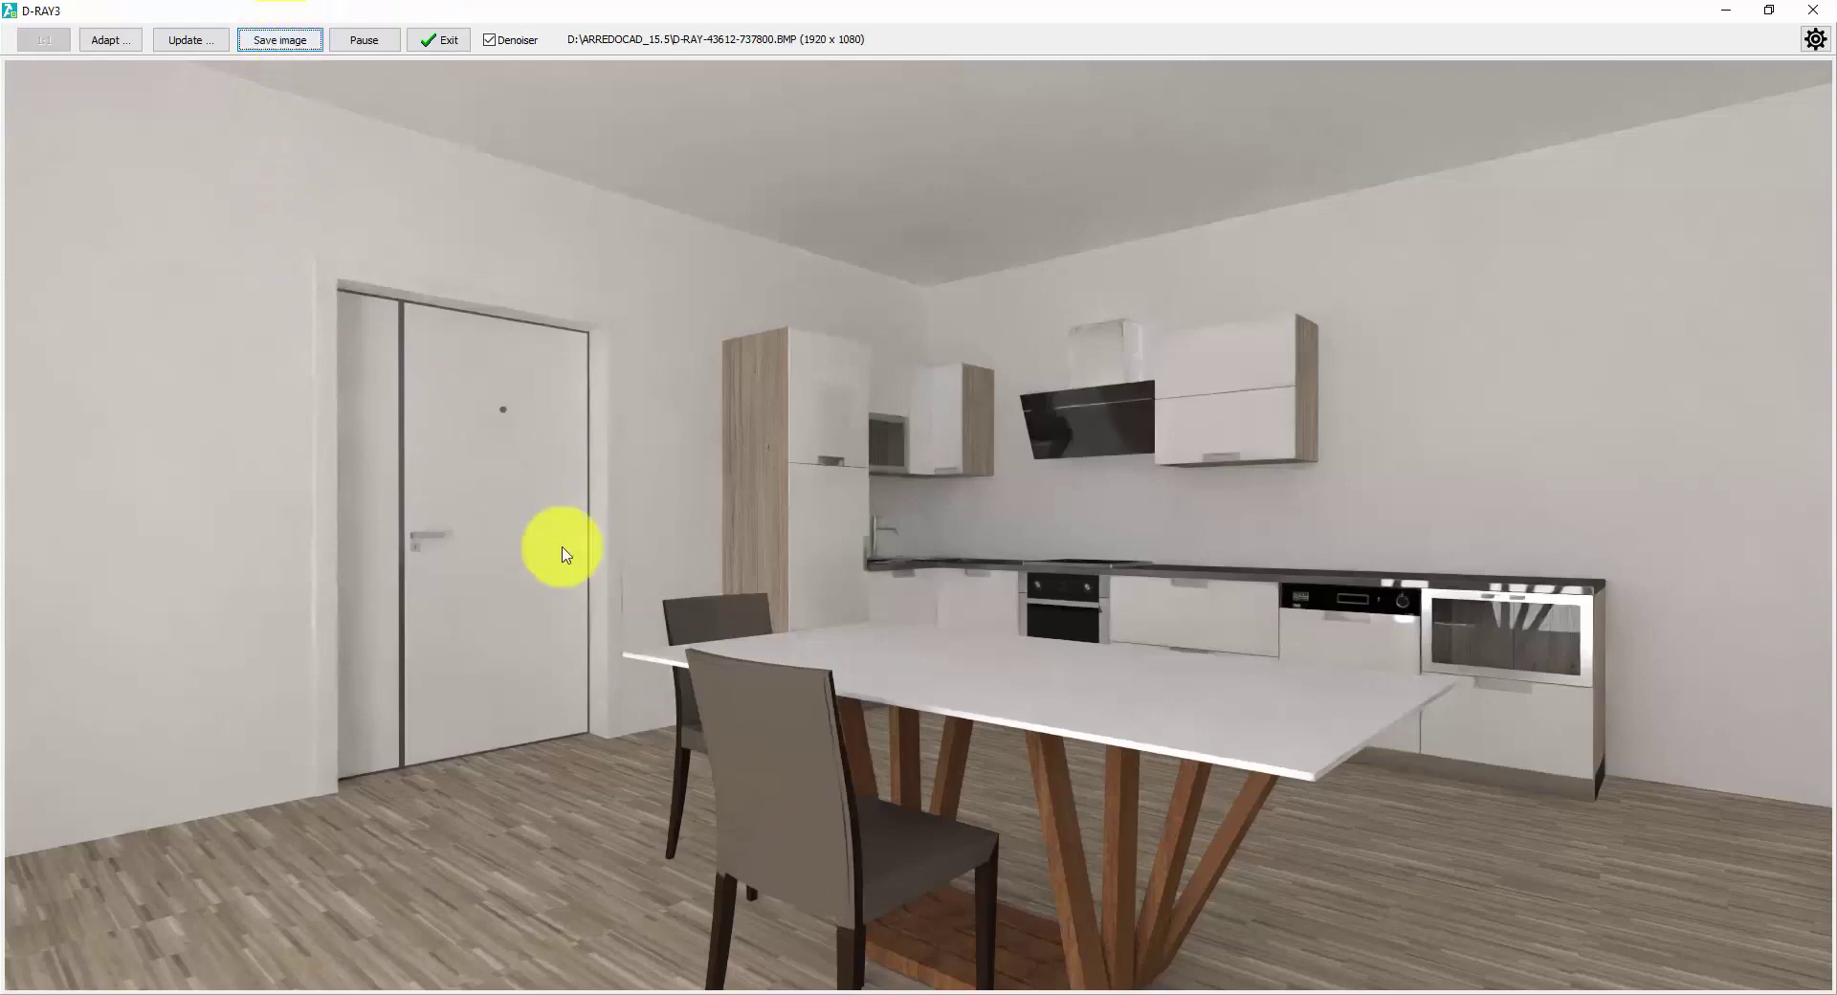
Step: Switch to ArredoCAD and update the D-RAY scene, restarting the render from the close-up kitchen viewpoint
click(823, 991)
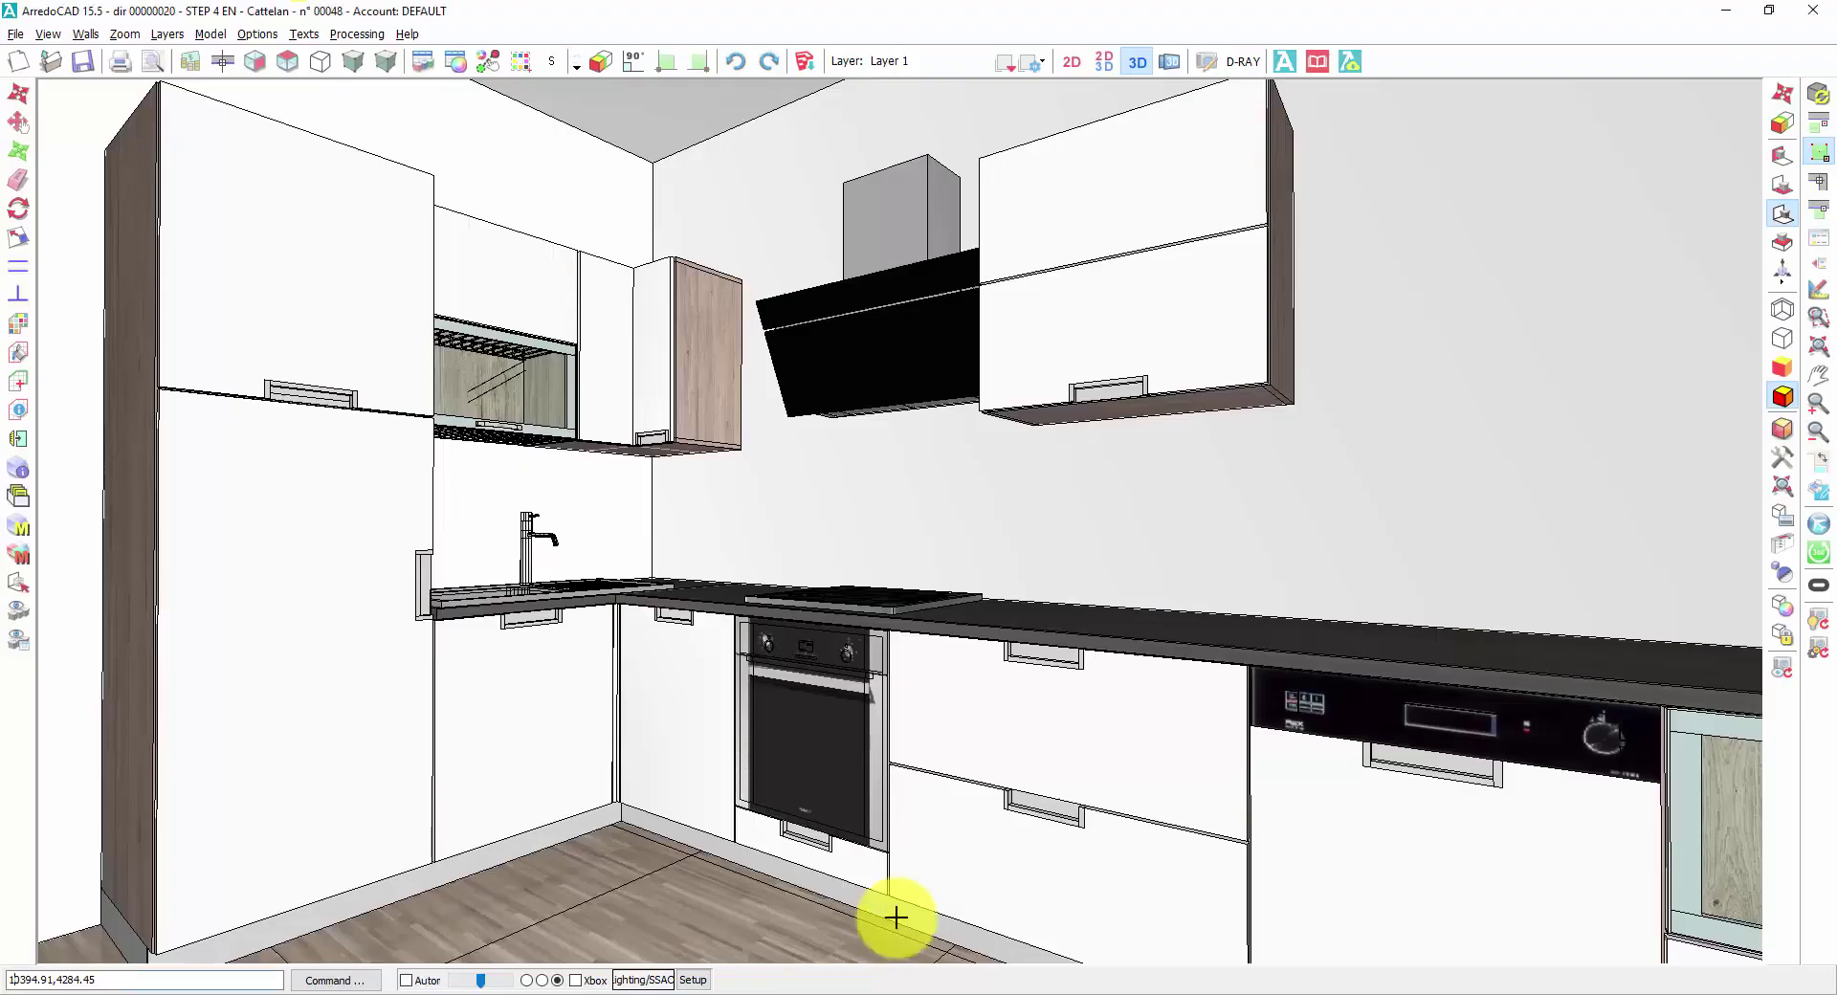
click(1783, 675)
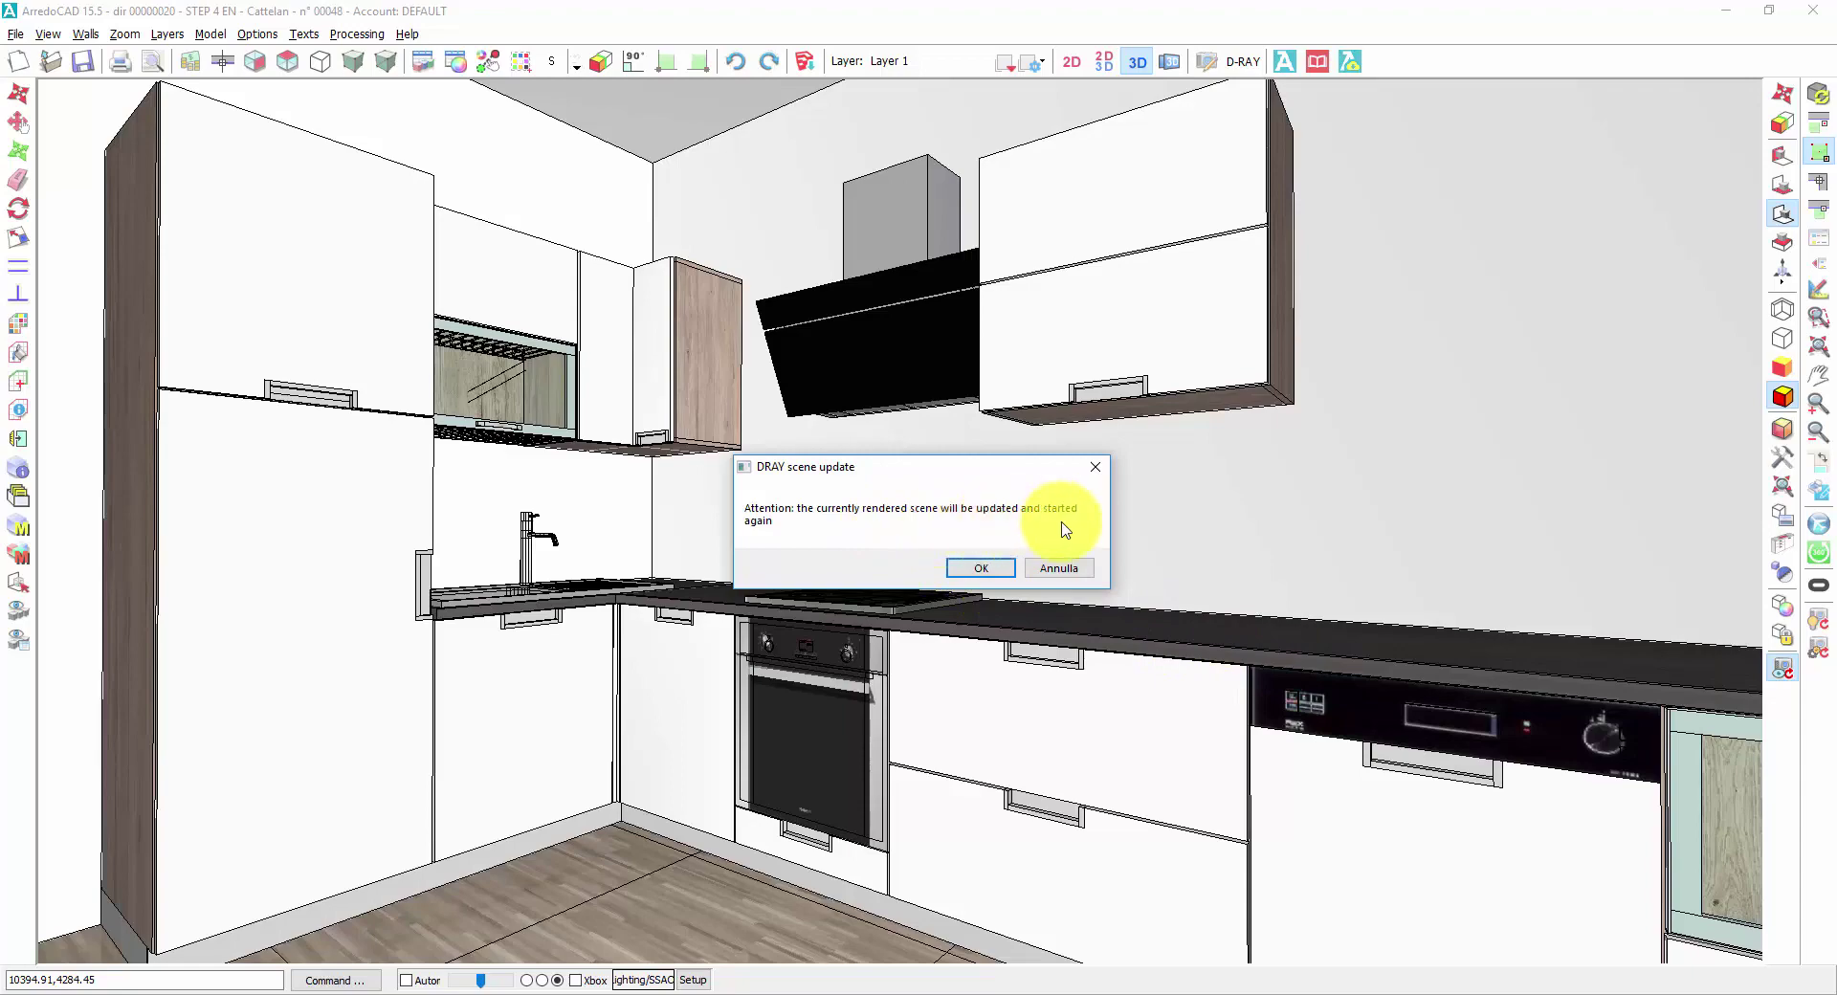
click(976, 568)
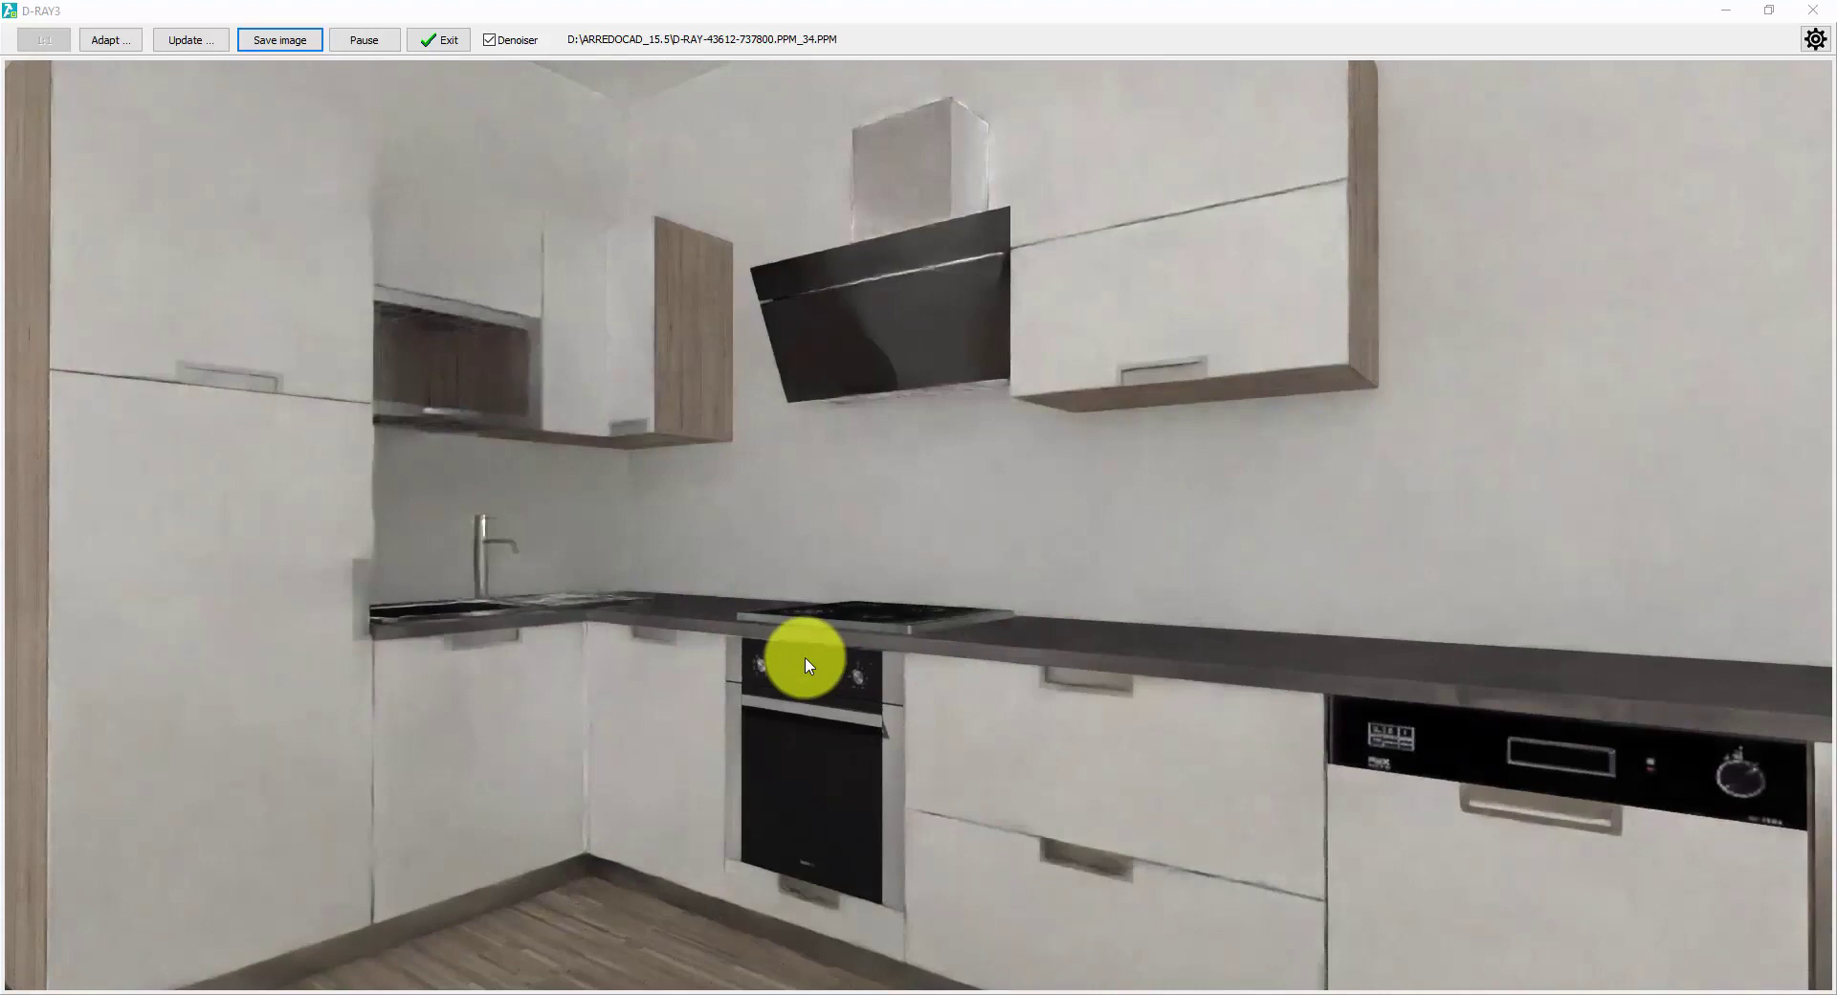
Step: Stop the kitchen rendering and save it, leaving the render view for the image post-processing editor
click(450, 41)
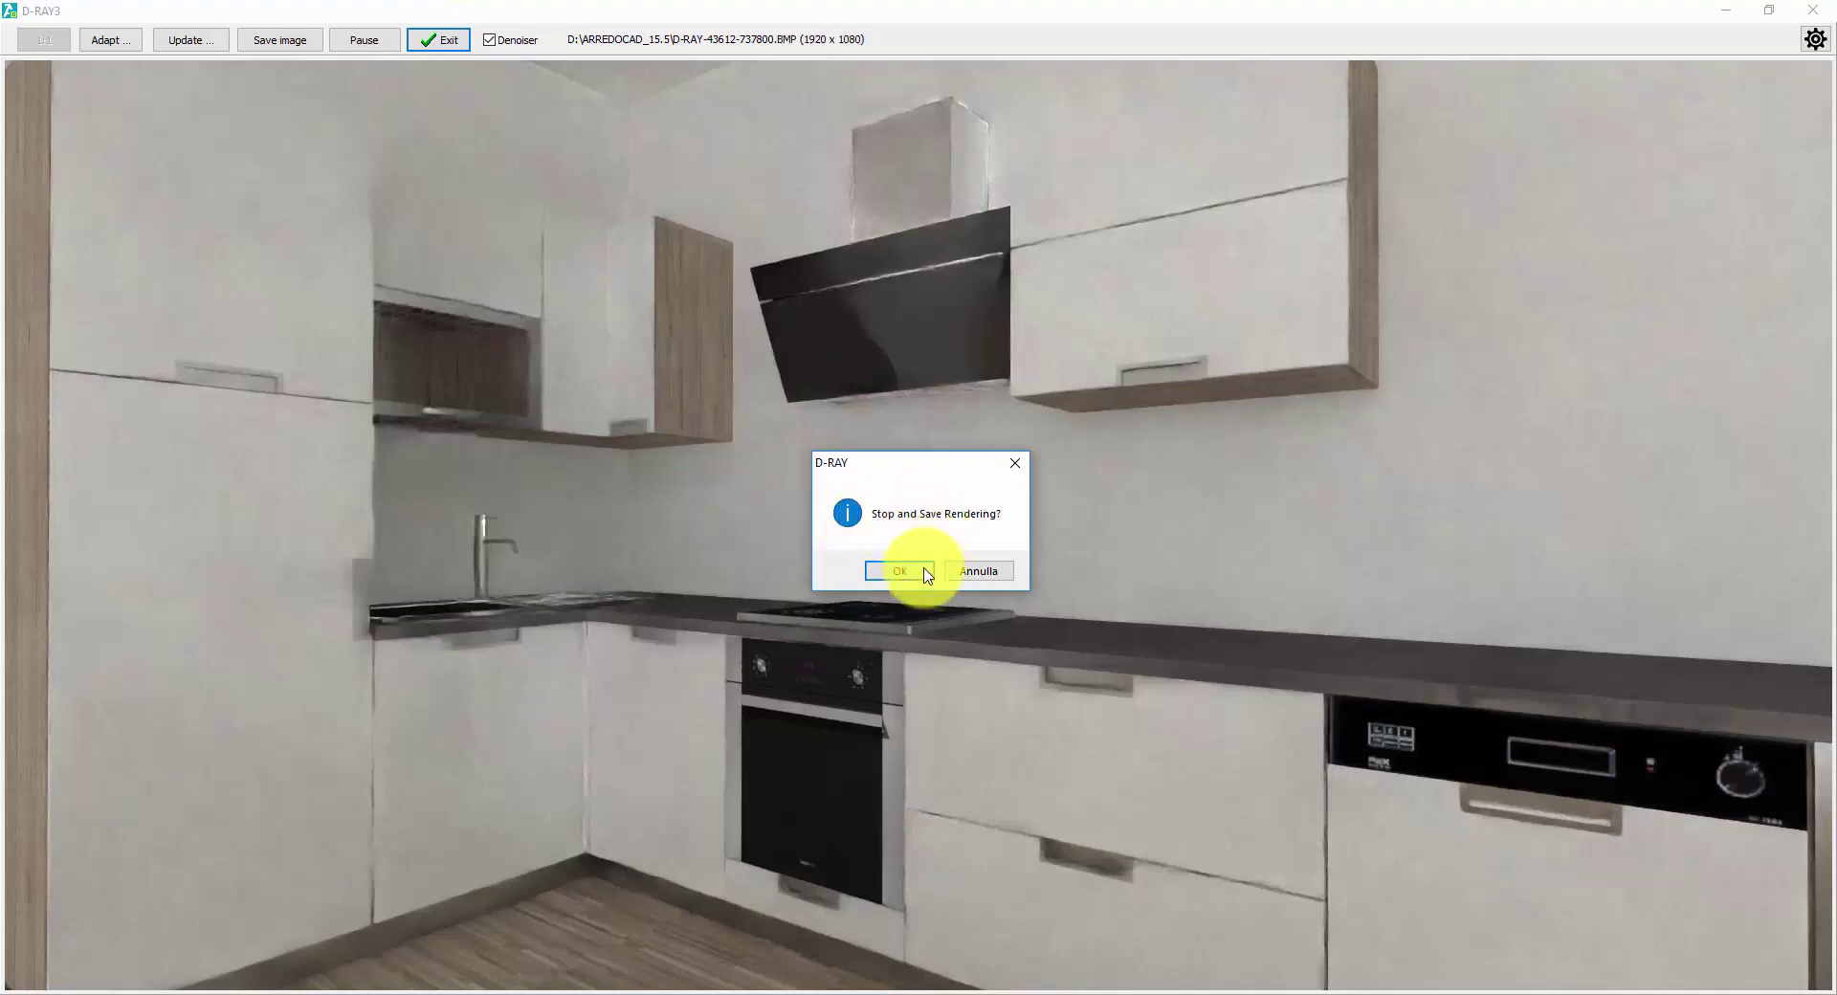
click(901, 571)
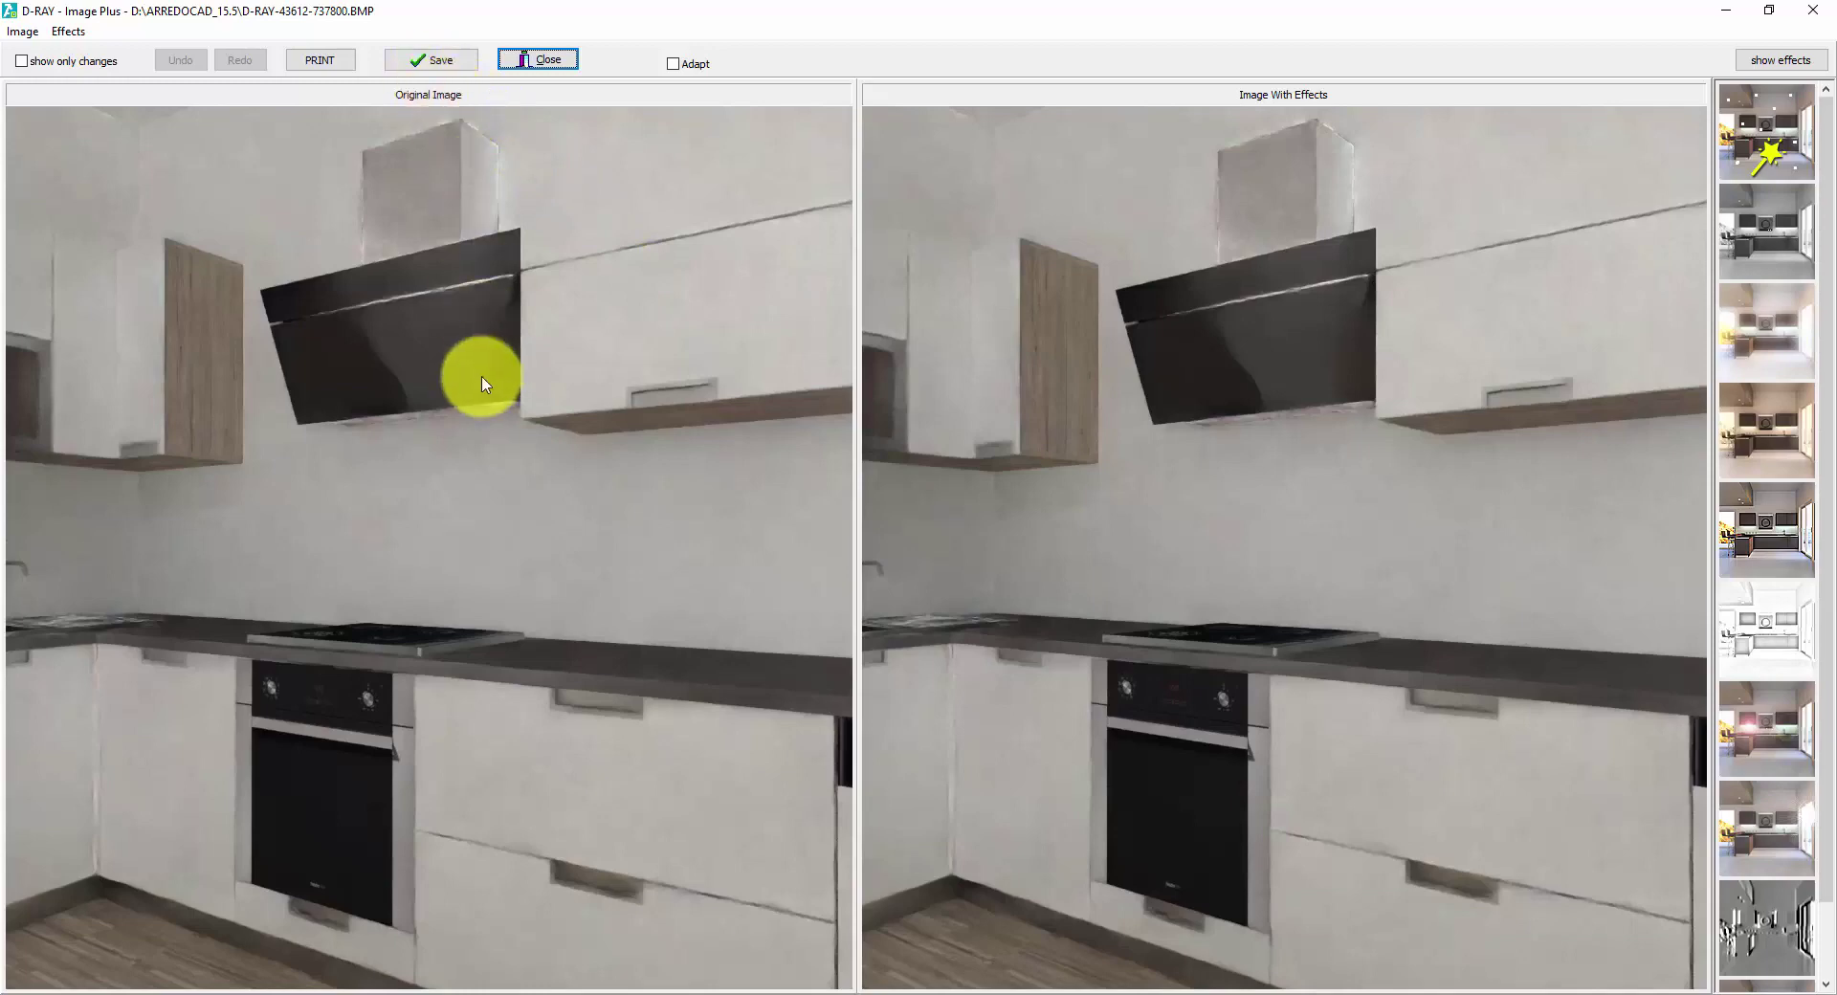
Step: Apply the Brightness/Contrast adjustment to the rendered kitchen image and review the other available image corrections
click(26, 34)
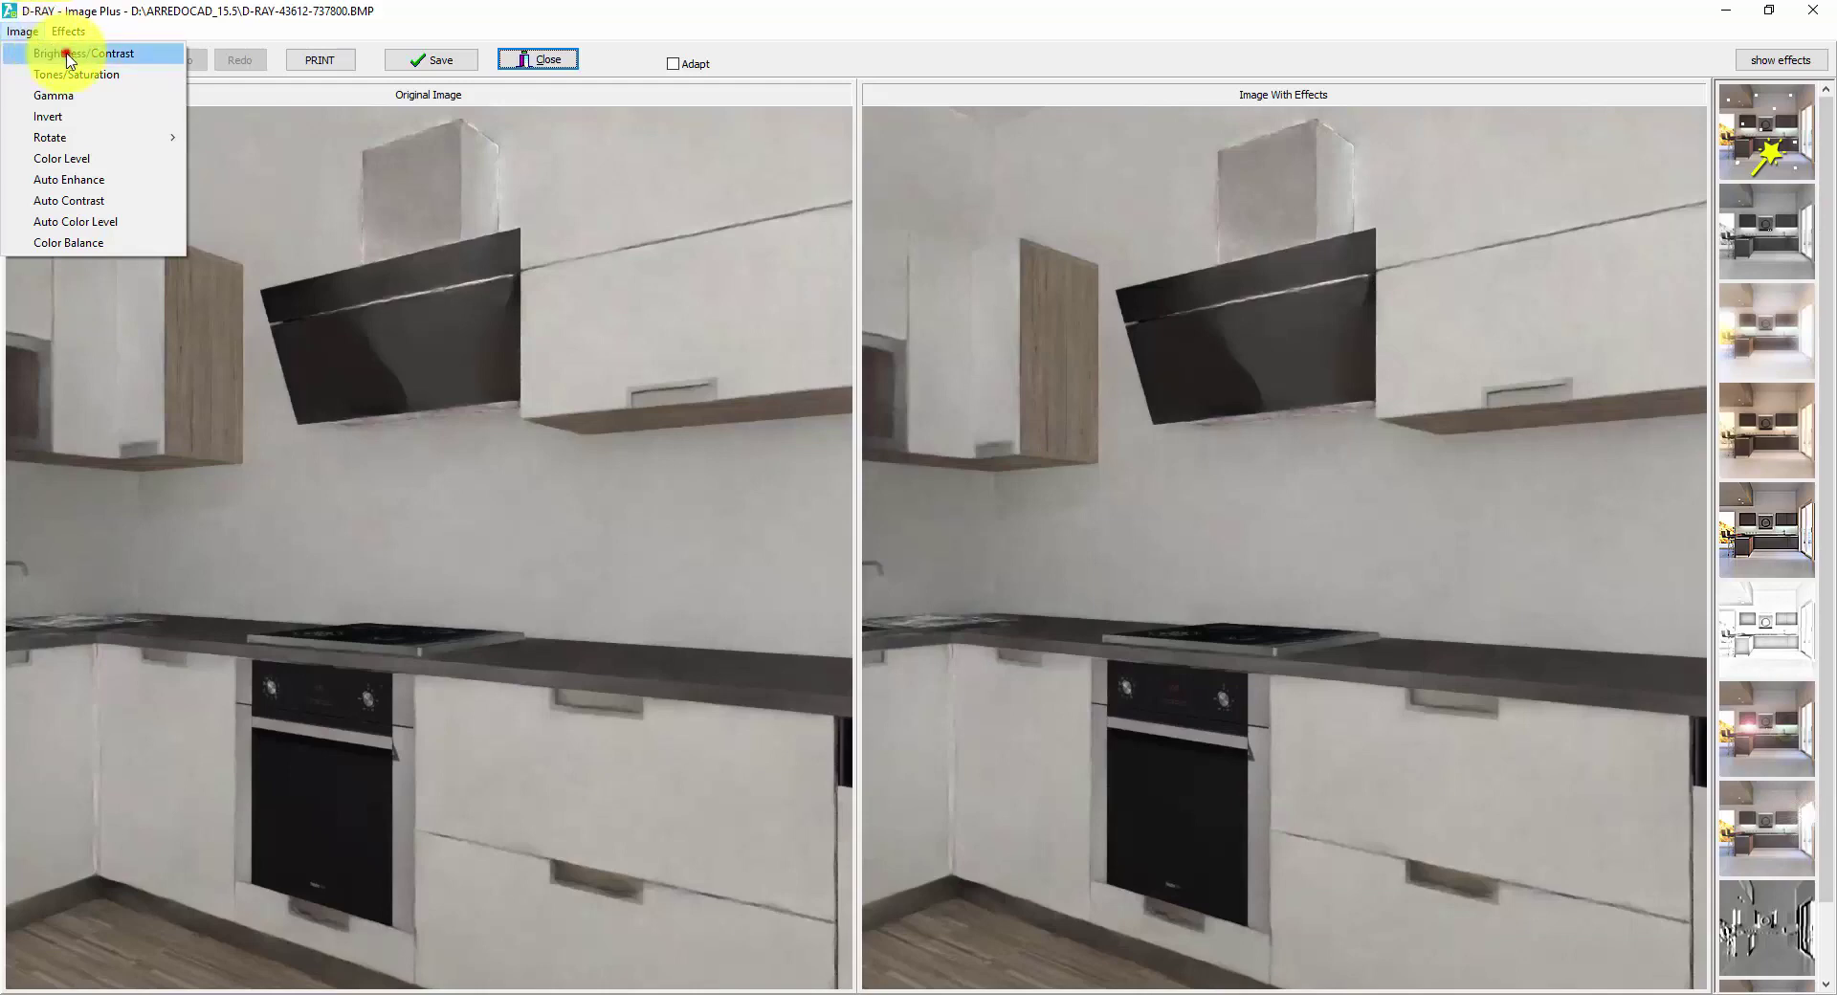
click(67, 55)
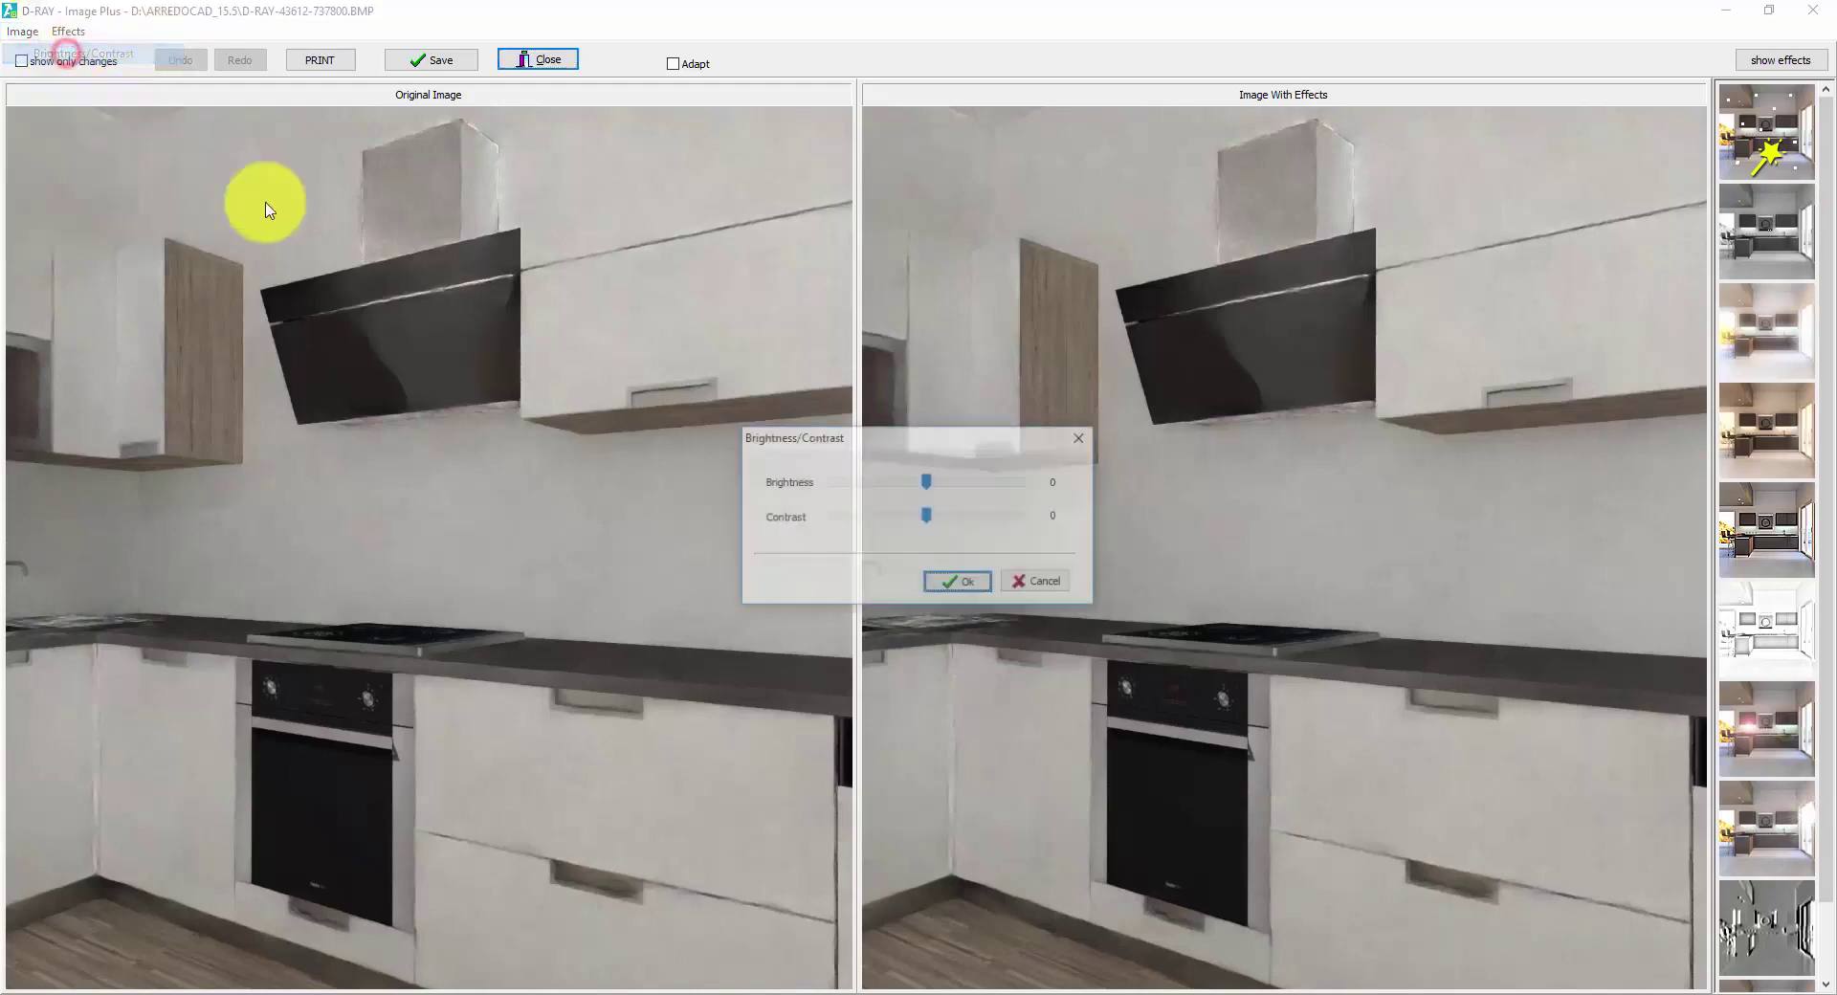
click(957, 582)
click(21, 32)
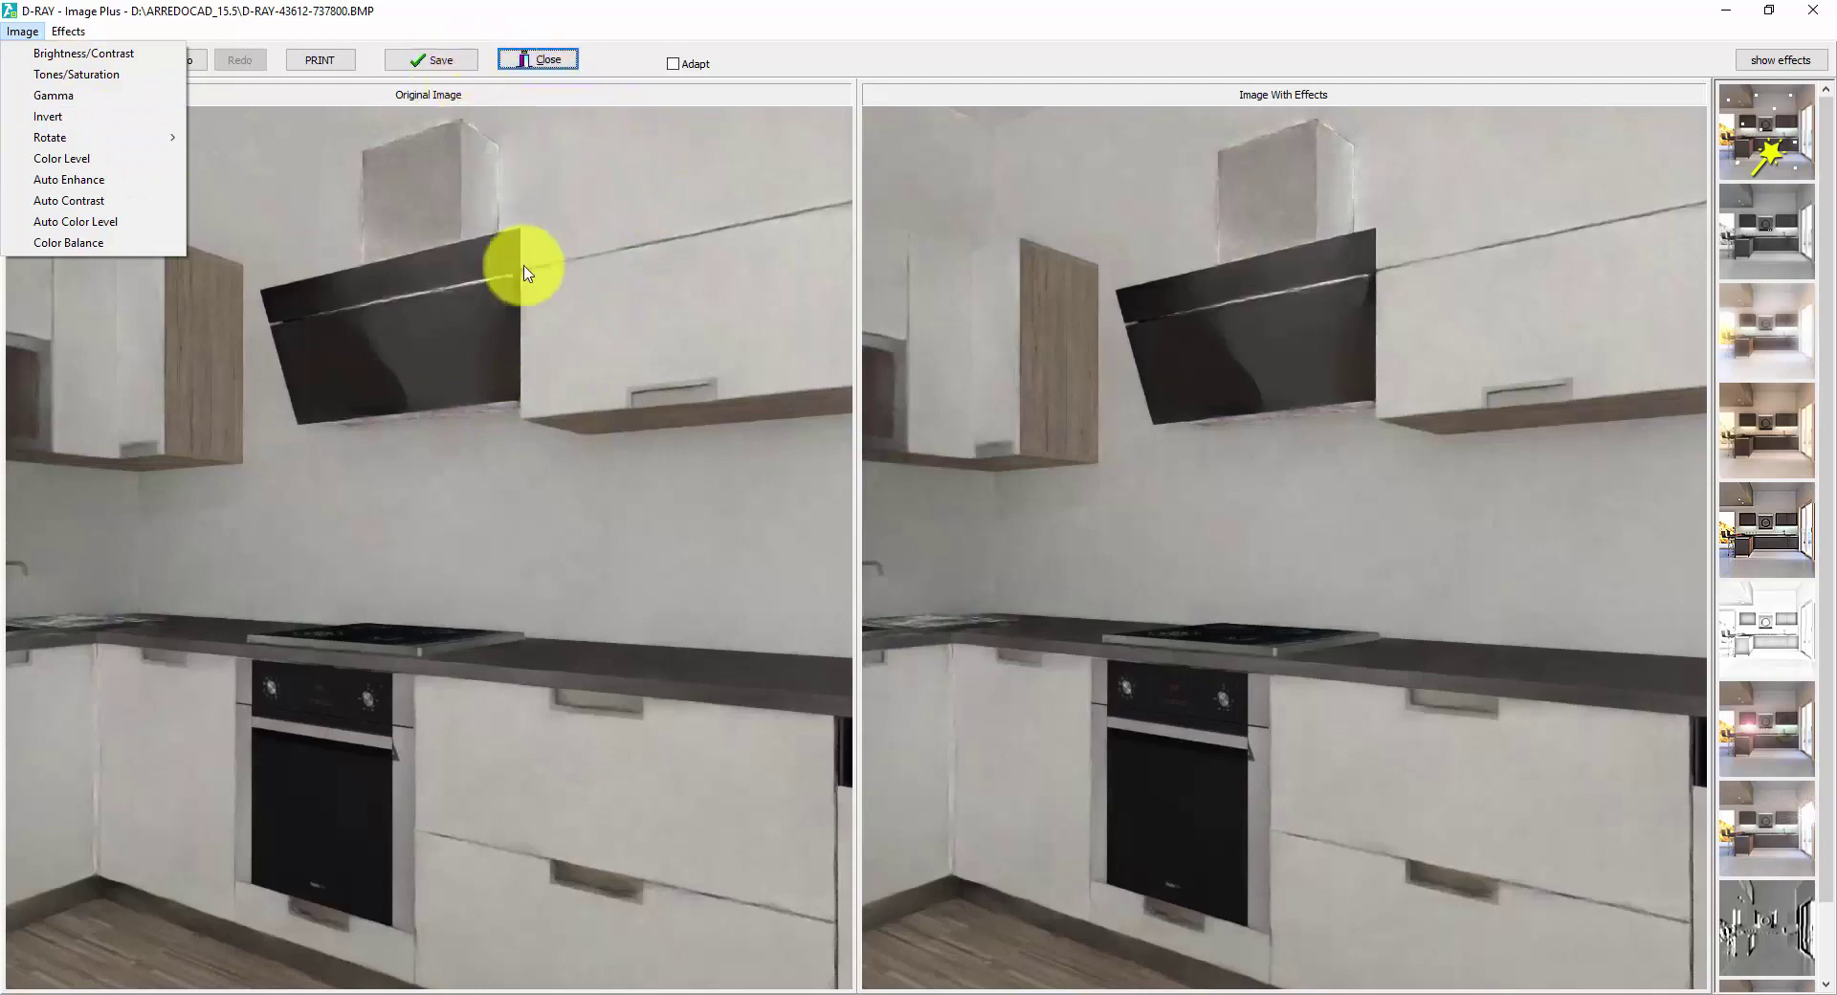
click(452, 26)
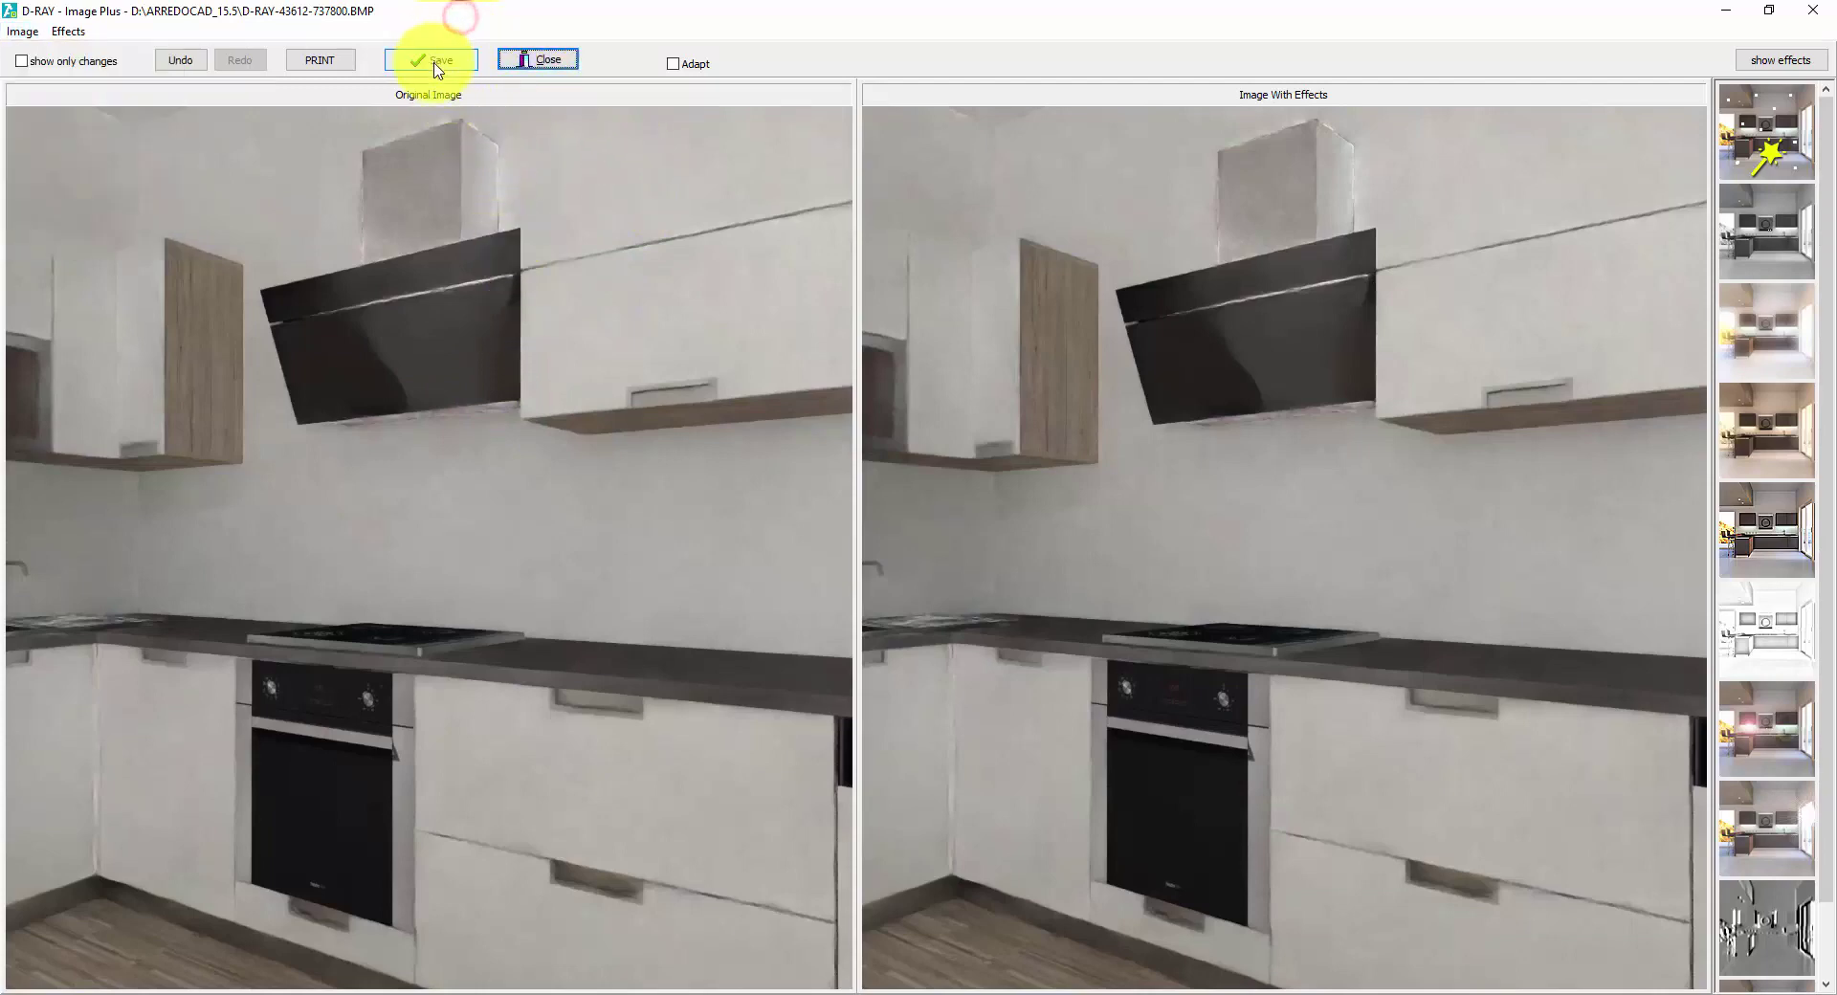